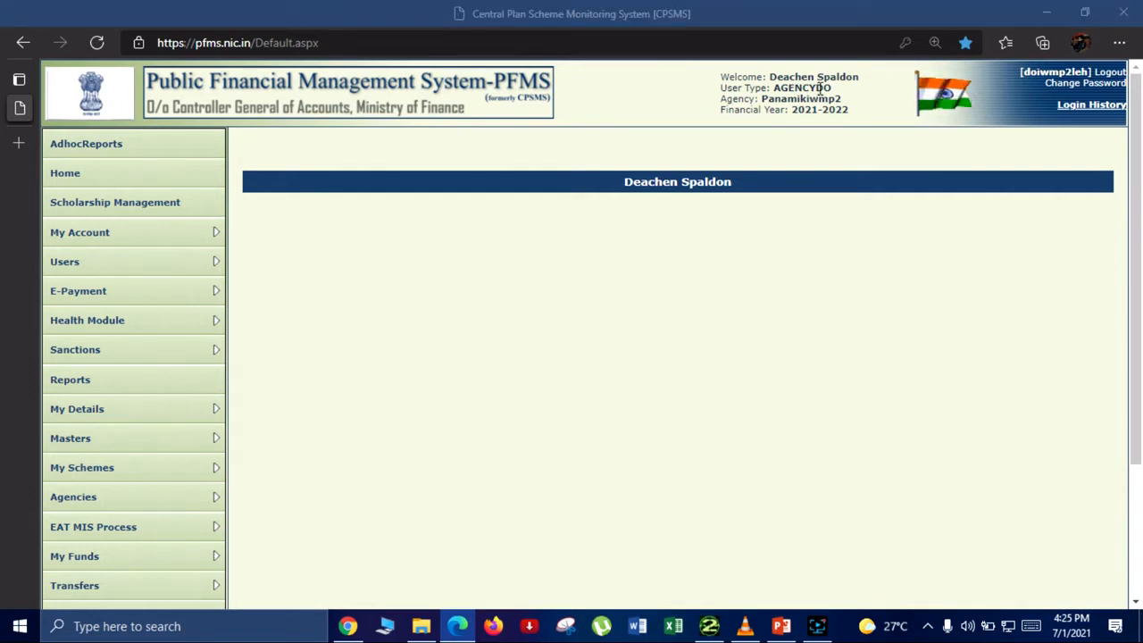
Step: Start a new interest income entry under My Funds for the Project Manager IWMP-II Leh account at The Jammu and Kashmir Bank
{"action": "left_click_drag", "start_coordinate": [833, 93], "coordinate": [774, 87]}
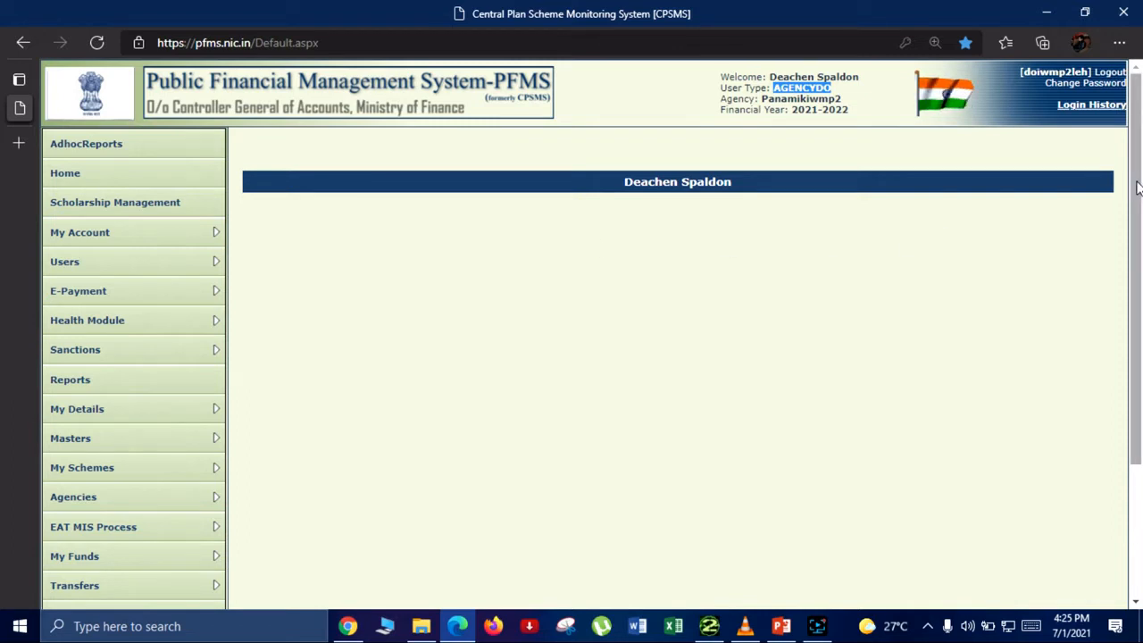
{"action": "left_click_drag", "start_coordinate": [1137, 188], "coordinate": [1137, 275]}
{"action": "mouse_move", "coordinate": [183, 464]}
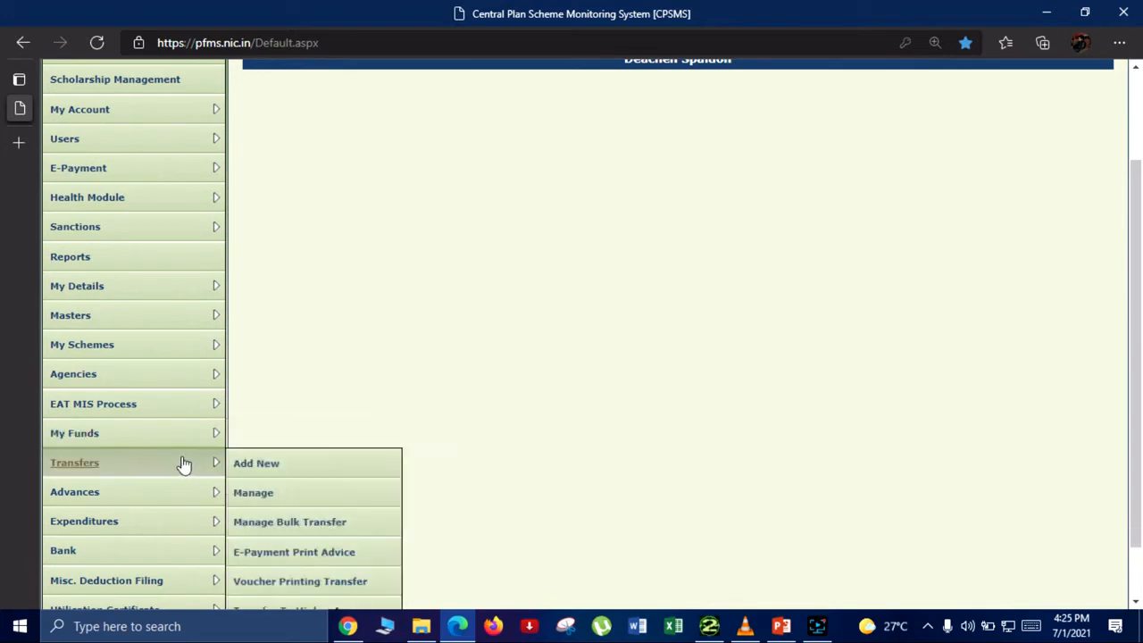
{"action": "mouse_move", "coordinate": [191, 432]}
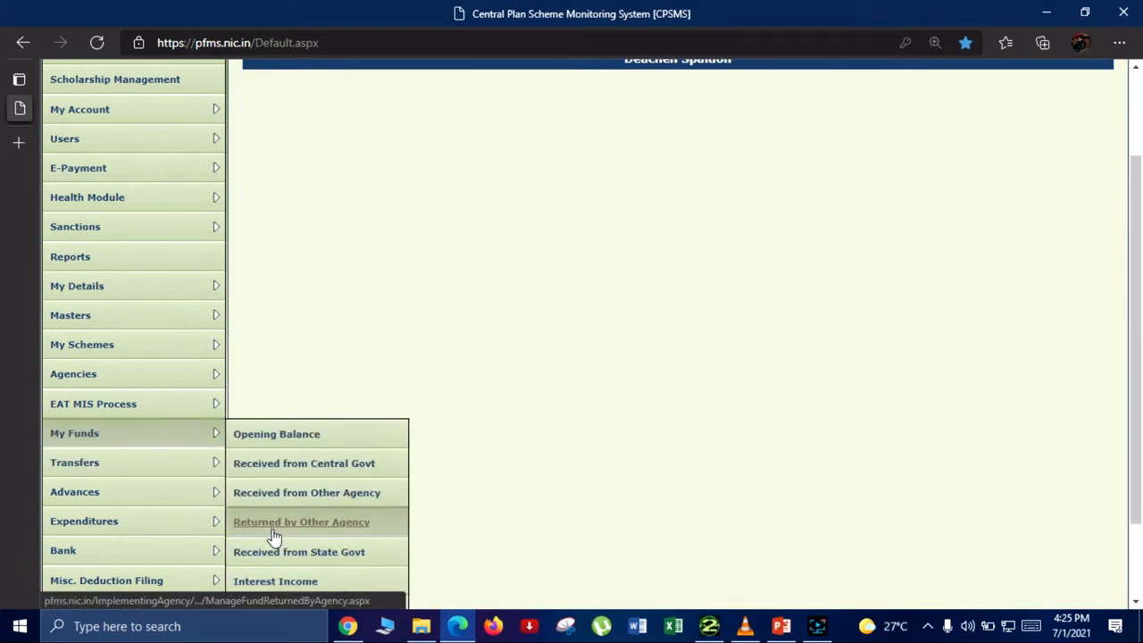
{"action": "left_click", "coordinate": [277, 579]}
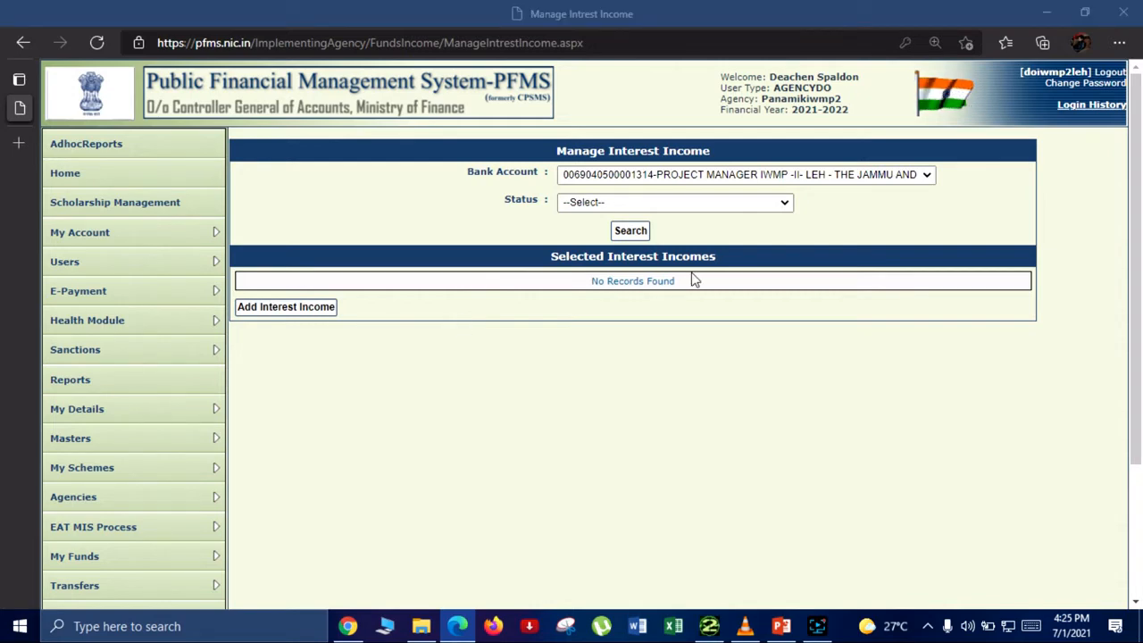
{"action": "left_click", "coordinate": [277, 314]}
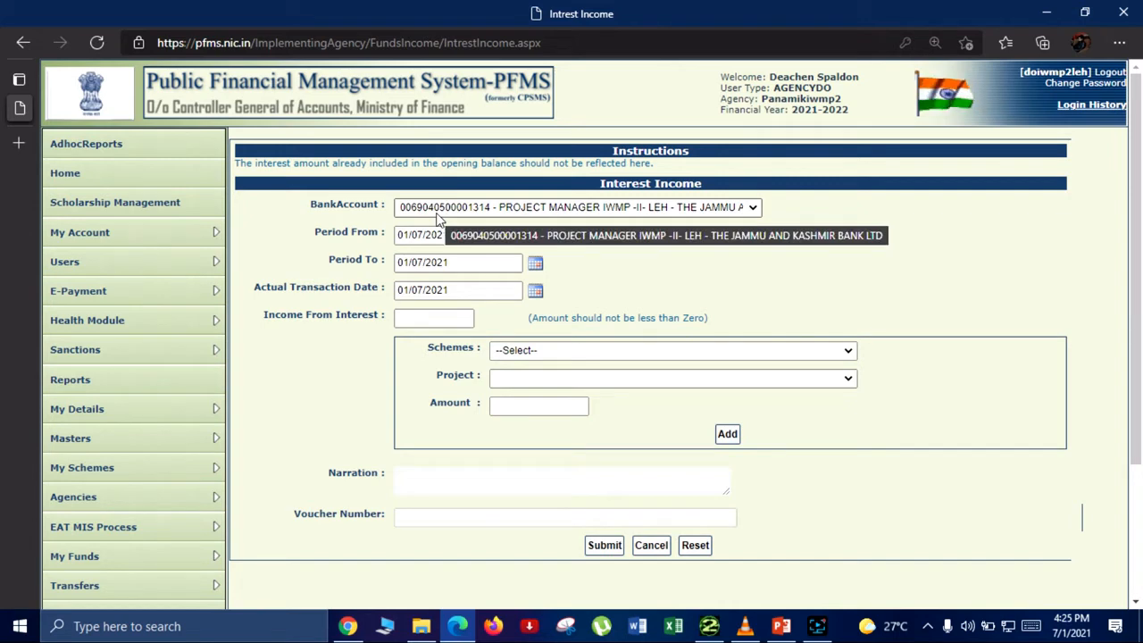
{"action": "left_click", "coordinate": [521, 208]}
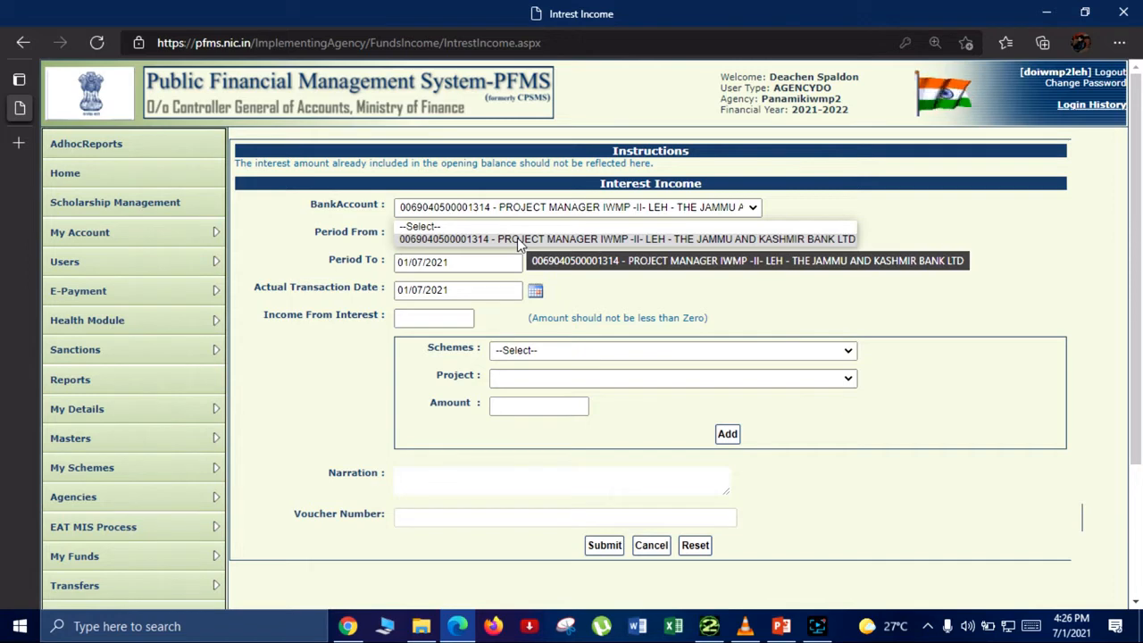
{"action": "left_click", "coordinate": [518, 239]}
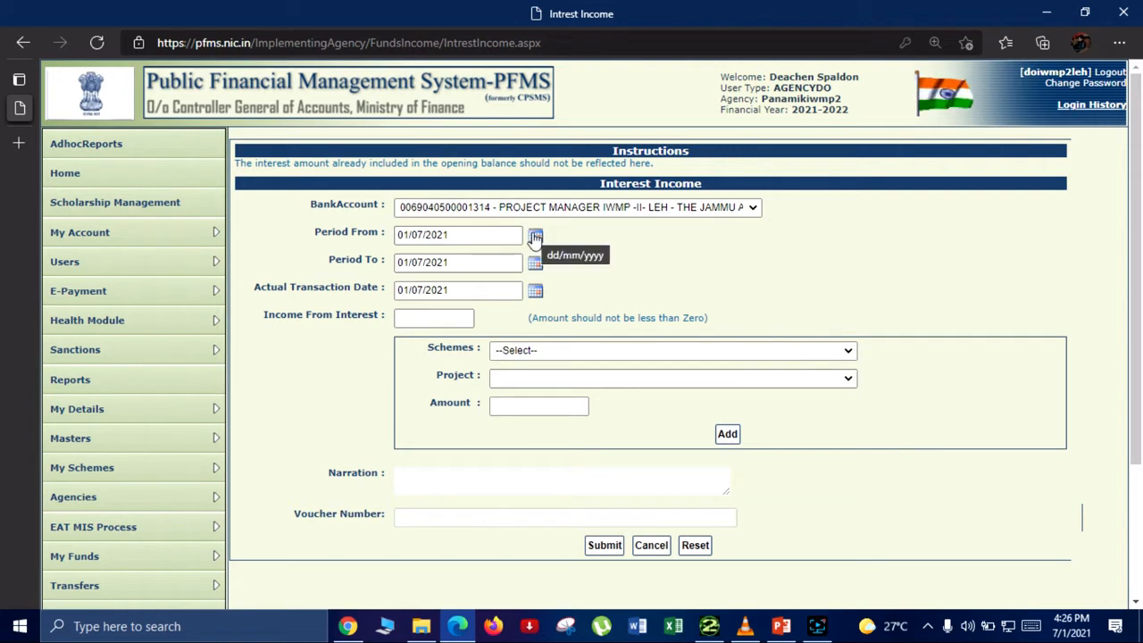
Step: Set the Period From date of the interest income entry to 01/03/2021
{"action": "left_click", "coordinate": [534, 236]}
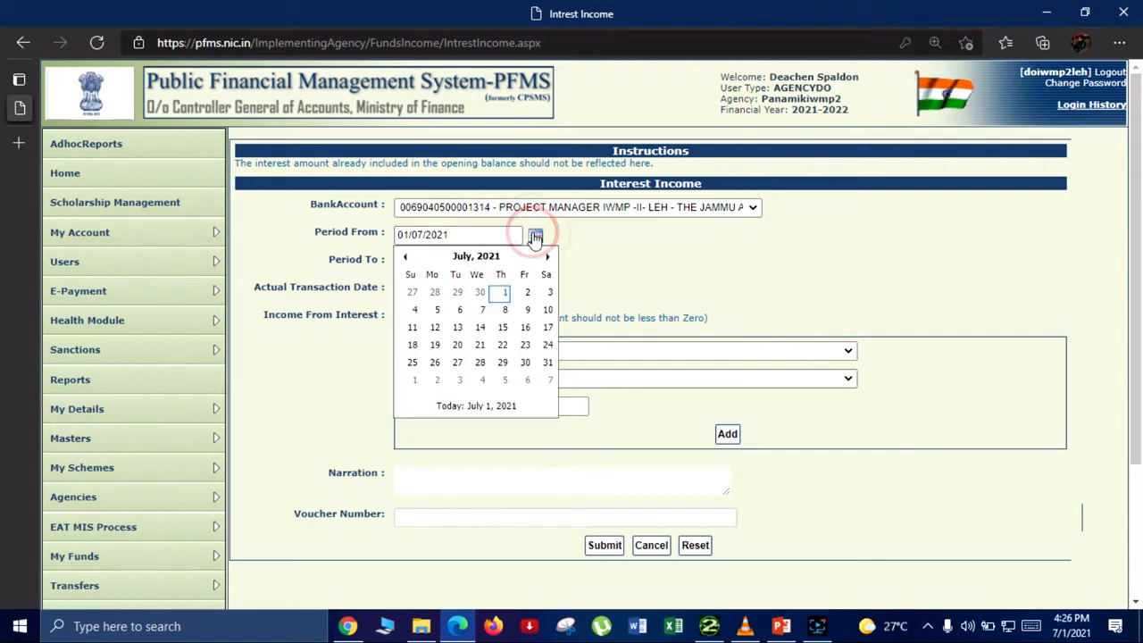
{"action": "left_click", "coordinate": [466, 257]}
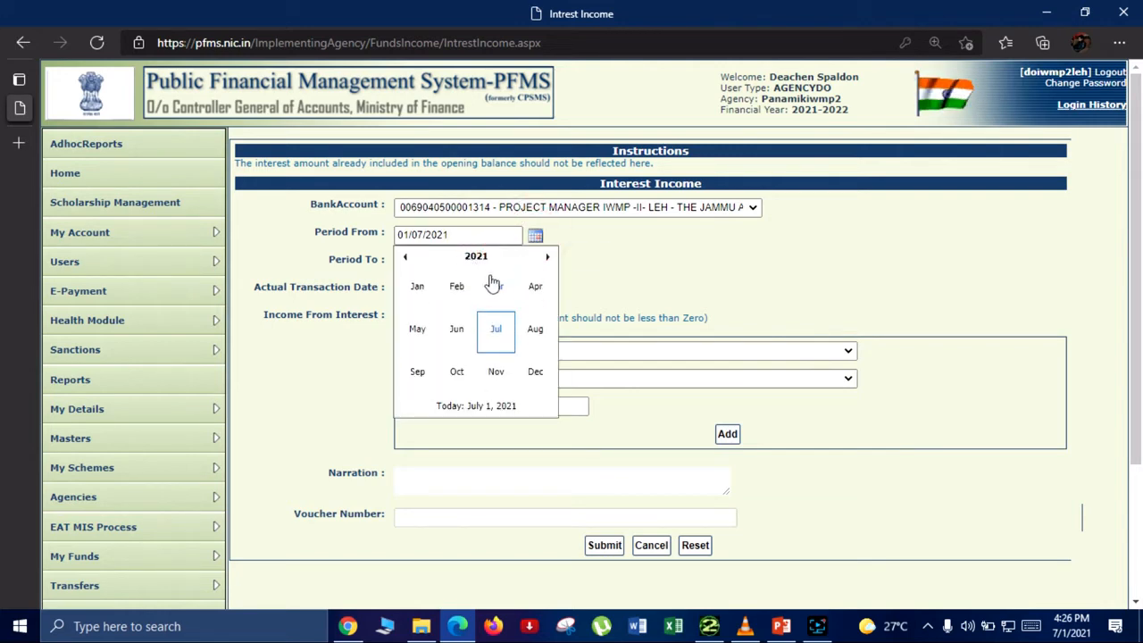
{"action": "left_click", "coordinate": [497, 286]}
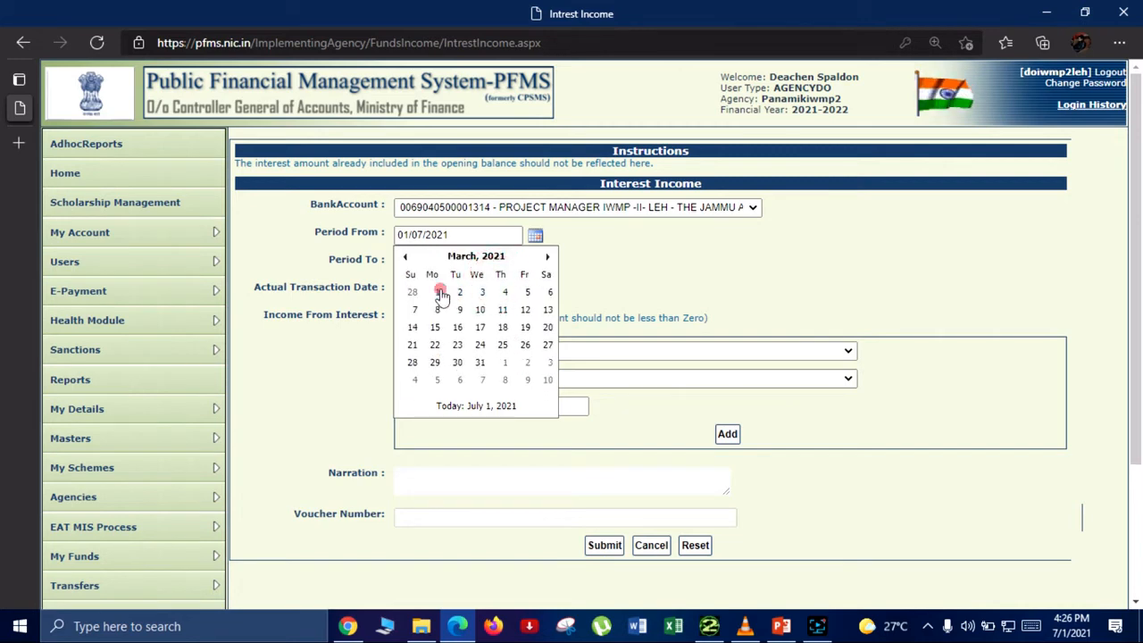
{"action": "left_click", "coordinate": [439, 291]}
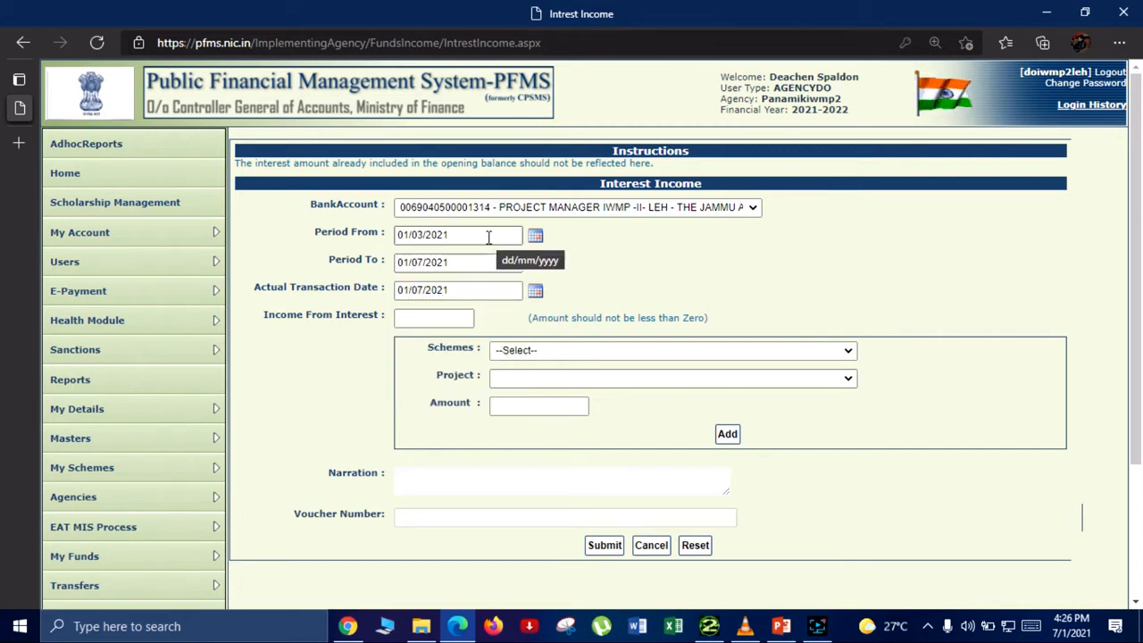
Step: Set the interest period to run from 01/01/2021 to 31/03/2021
{"action": "left_click", "coordinate": [534, 234]}
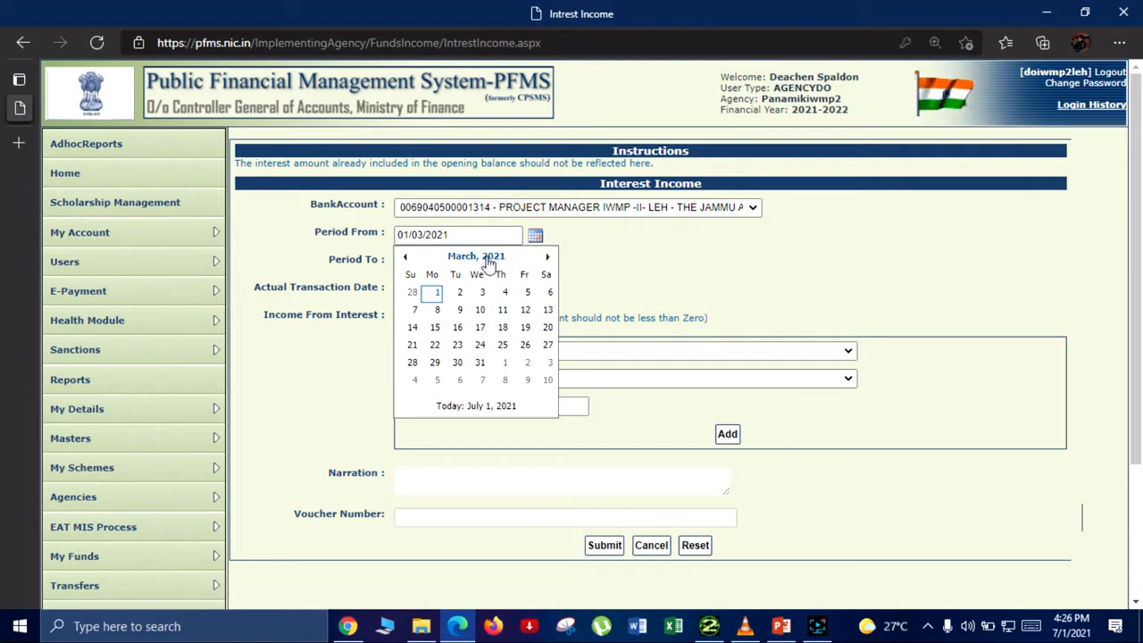
{"action": "left_click", "coordinate": [479, 257]}
{"action": "left_click", "coordinate": [417, 288]}
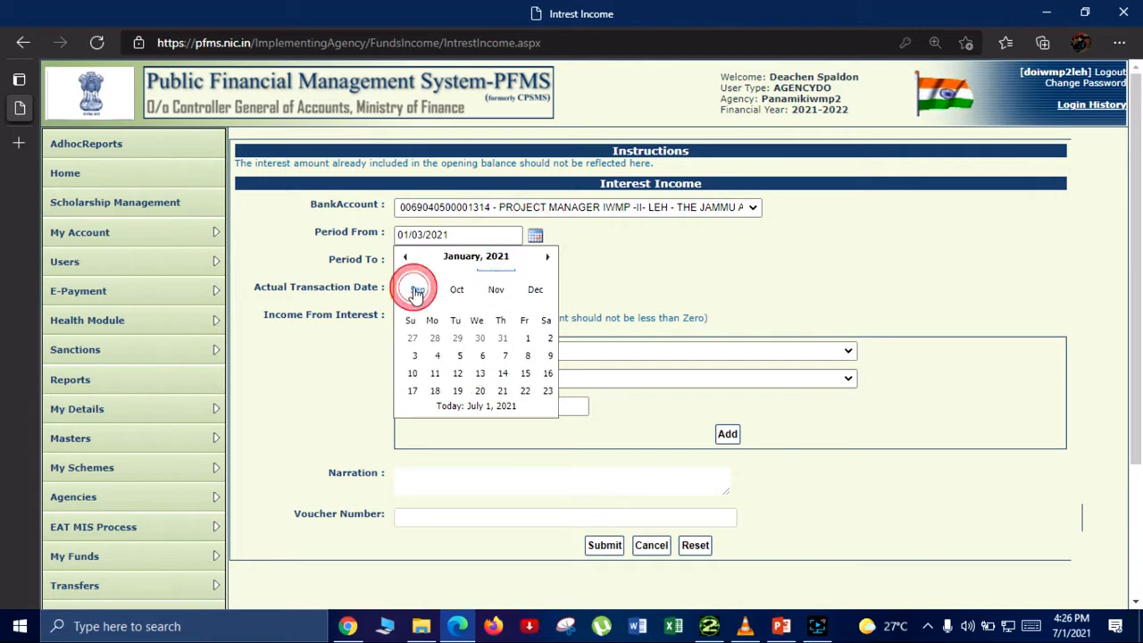
{"action": "left_click", "coordinate": [525, 292]}
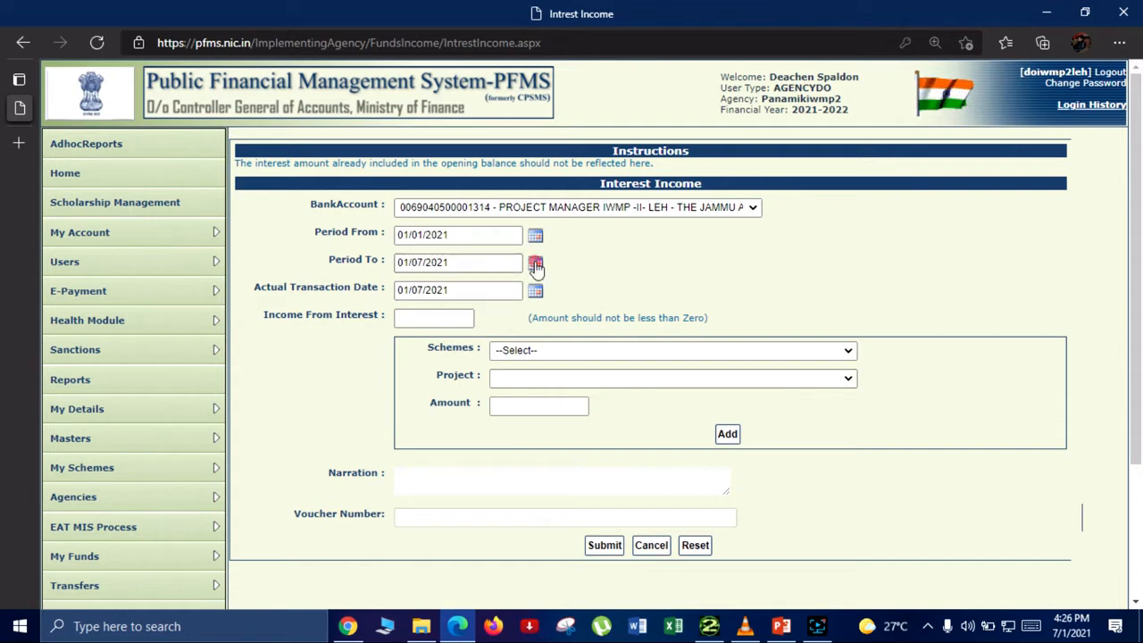
{"action": "left_click", "coordinate": [534, 263]}
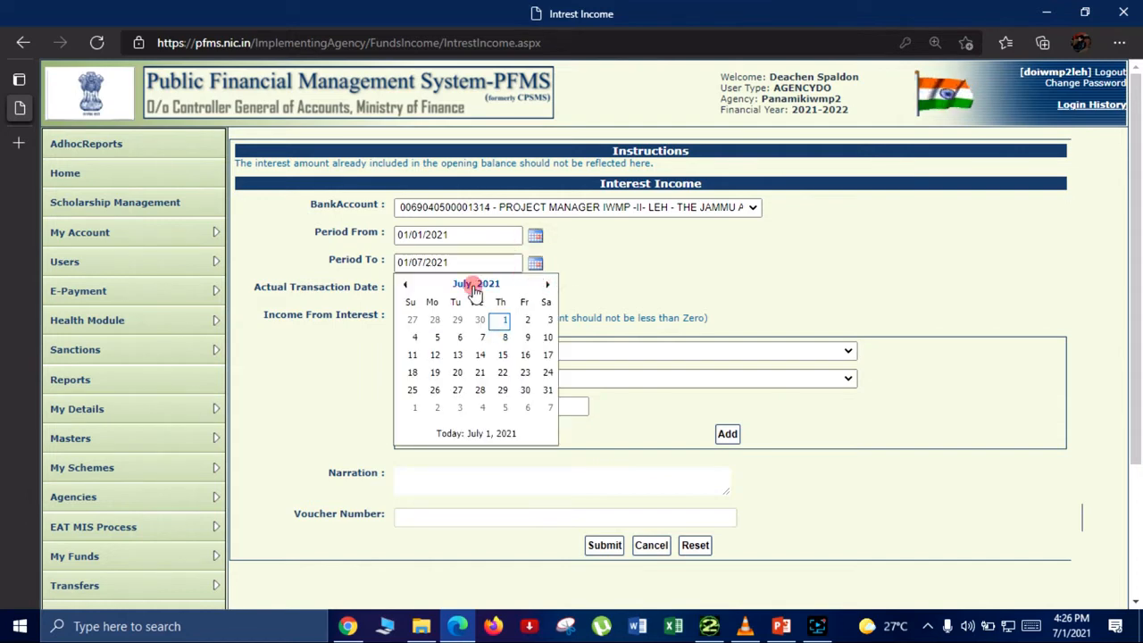
{"action": "left_click", "coordinate": [476, 287]}
{"action": "left_click", "coordinate": [496, 312]}
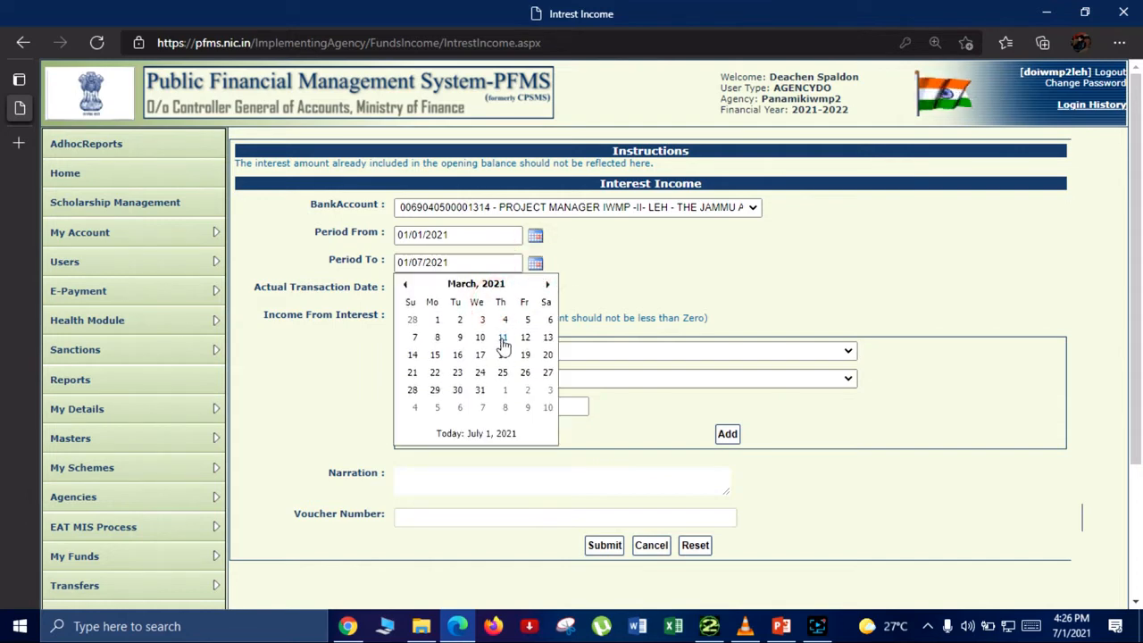
{"action": "left_click", "coordinate": [481, 391]}
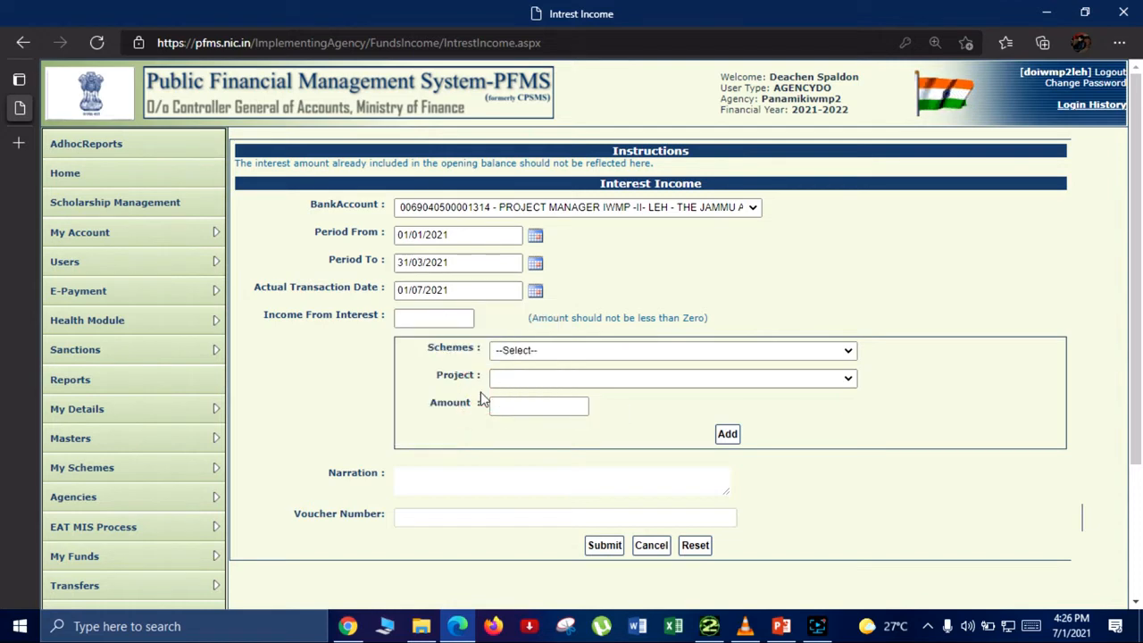
Step: Enter 12984 as the income from interest
{"action": "left_click", "coordinate": [430, 319]}
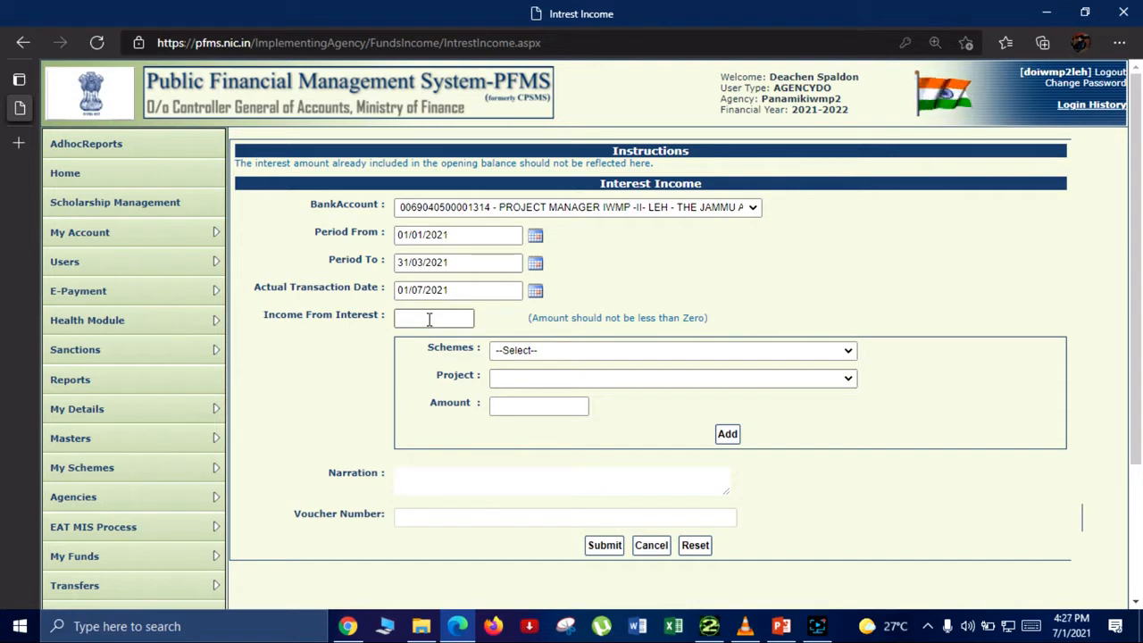
{"action": "type", "text": "1298"}
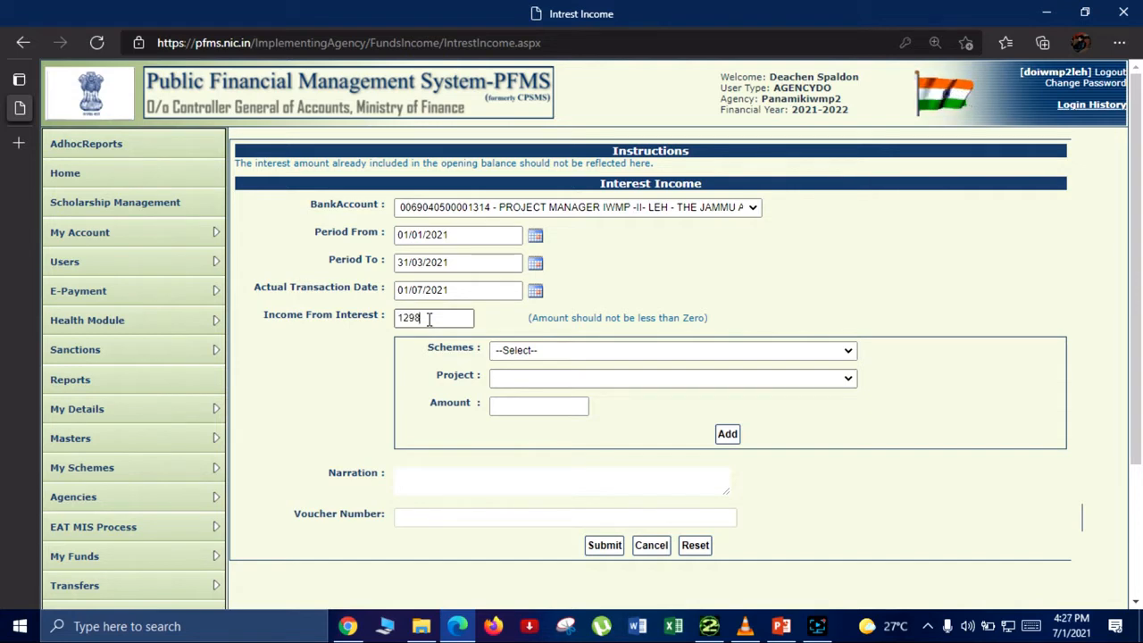
{"action": "type", "text": "4"}
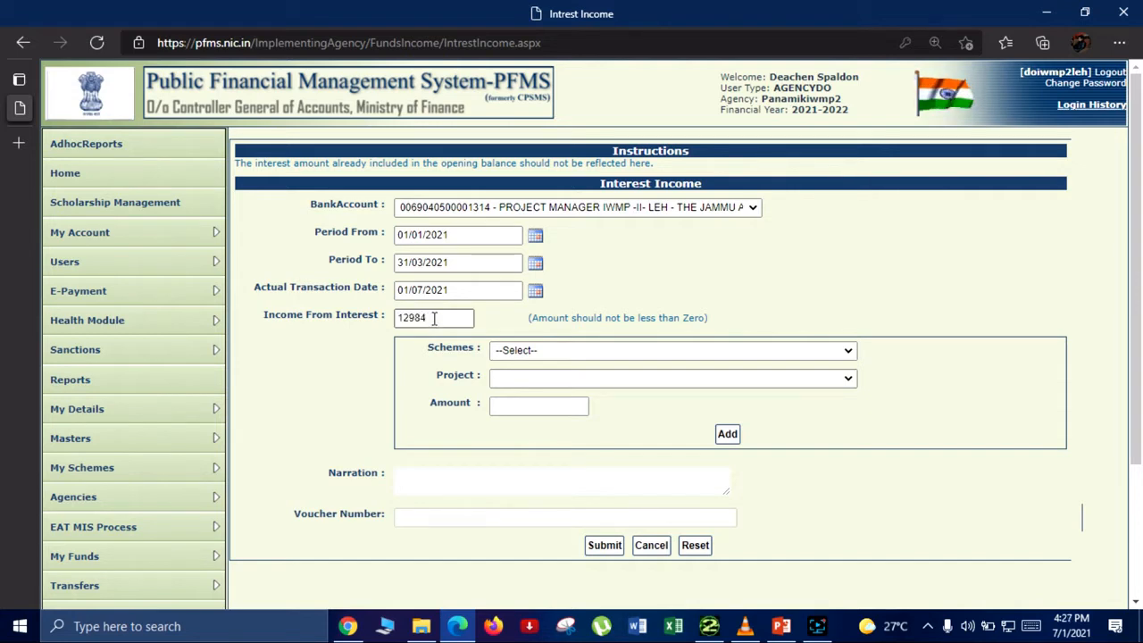
{"action": "left_click", "coordinate": [661, 274]}
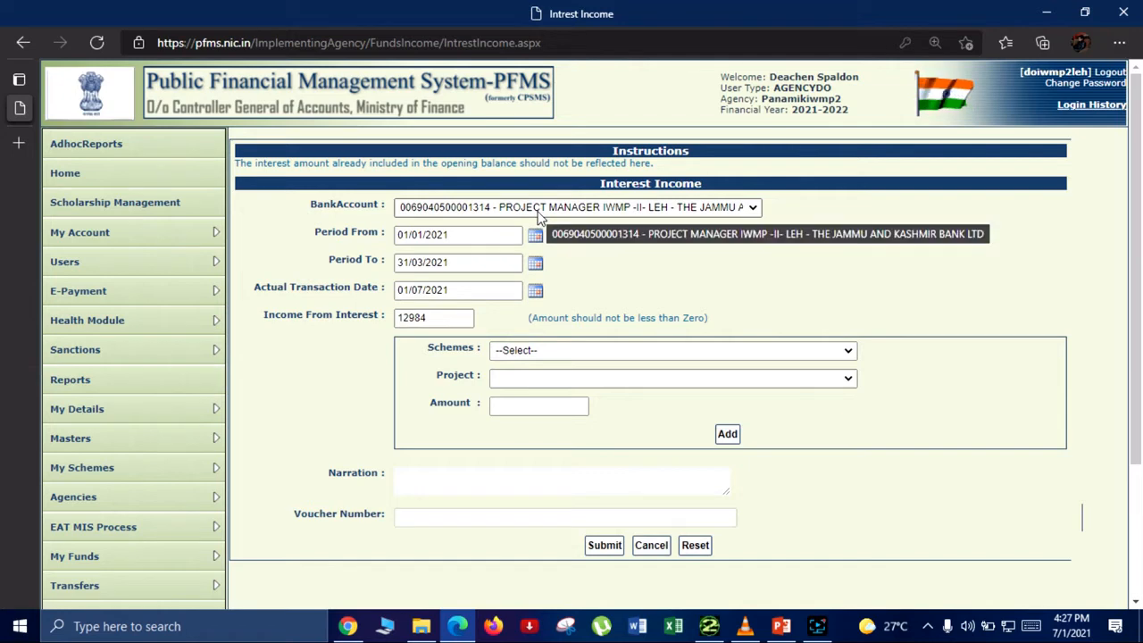
Step: Allocate an amount of 12984 to the scheme LA29-Watershed Development Component under PKMSY ladakh and add it to the entry
{"action": "left_click", "coordinate": [558, 351]}
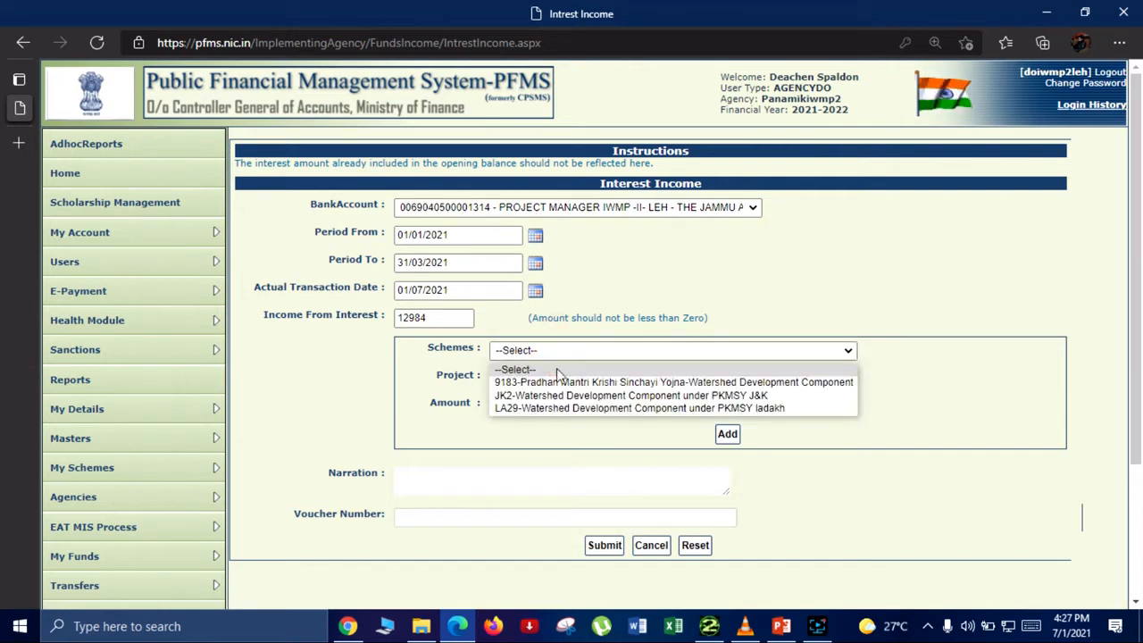
{"action": "left_click", "coordinate": [561, 396]}
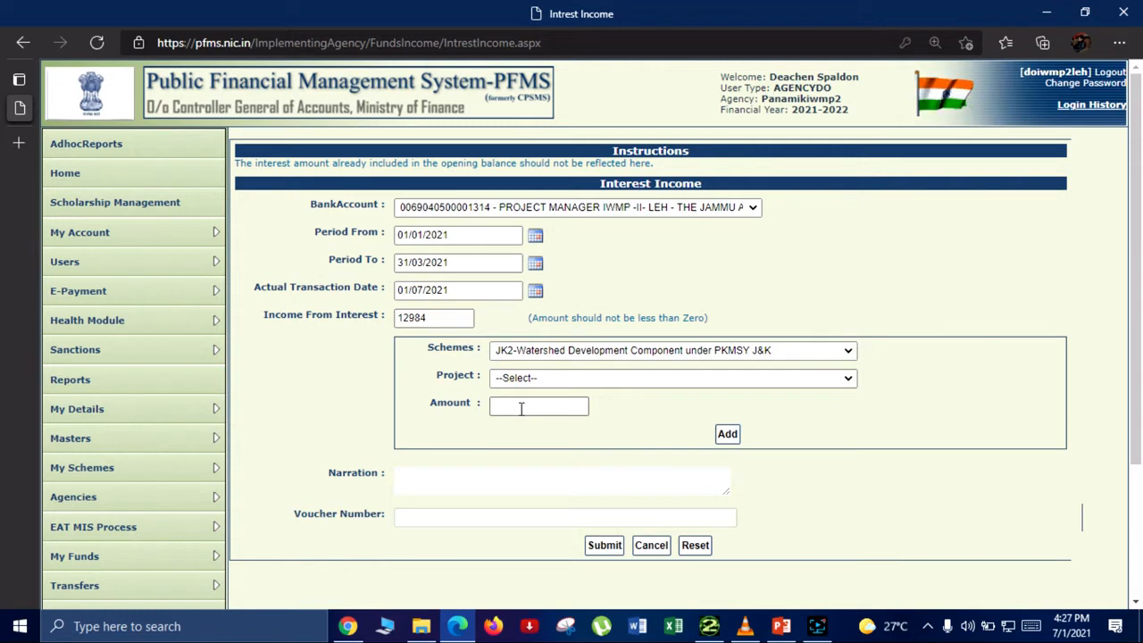
{"action": "left_click", "coordinate": [564, 357]}
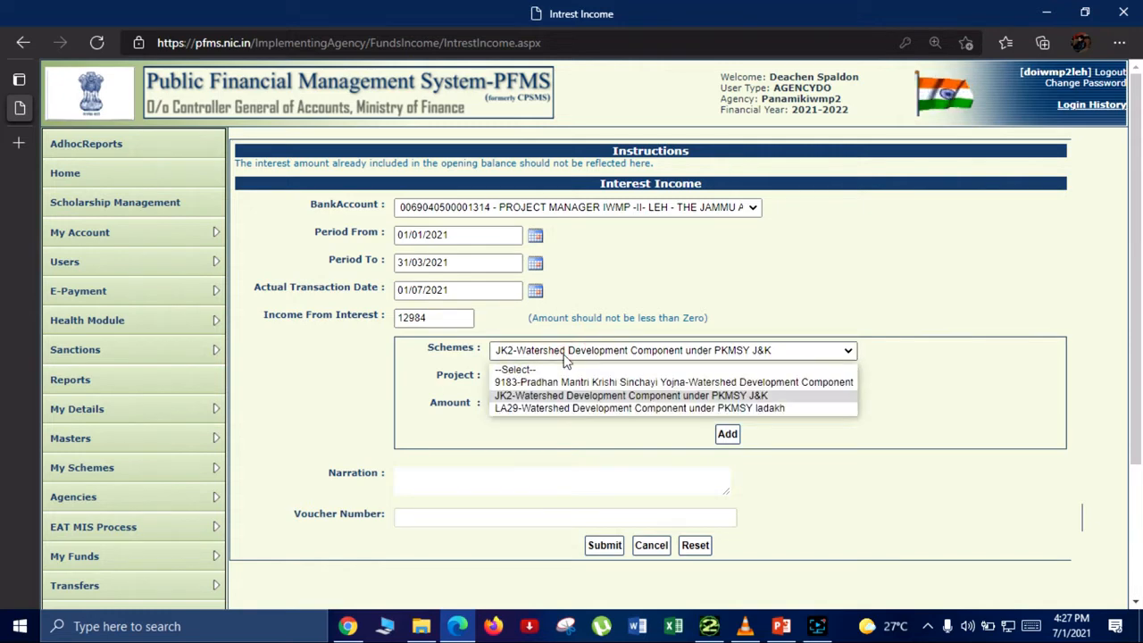
{"action": "left_click", "coordinate": [571, 408]}
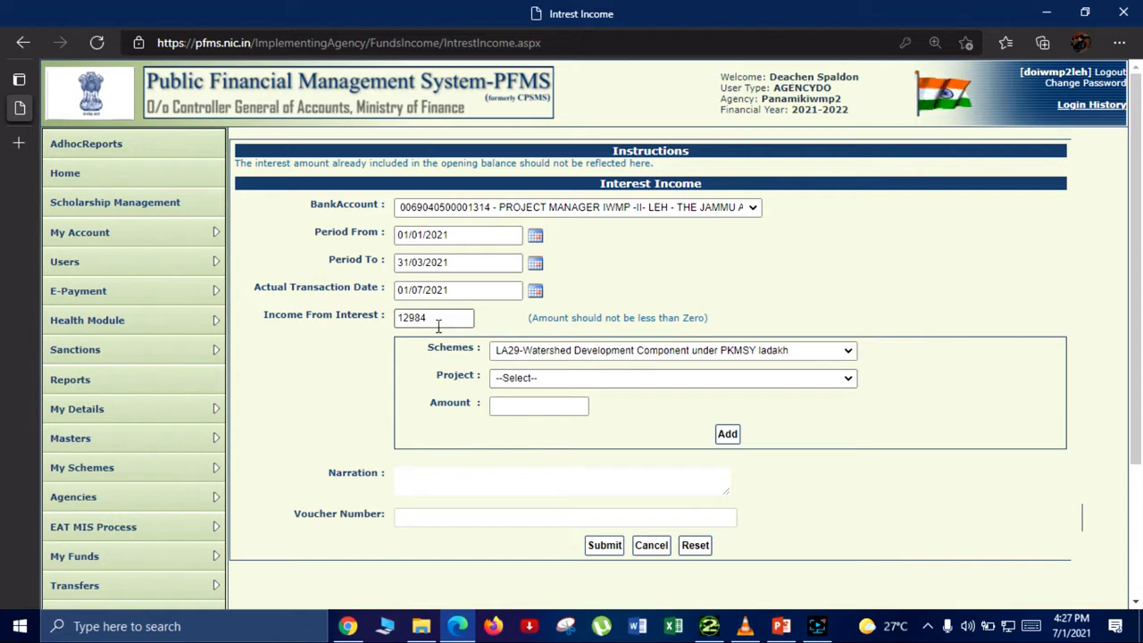
{"action": "left_click", "coordinate": [521, 405]}
{"action": "type", "text": "12"}
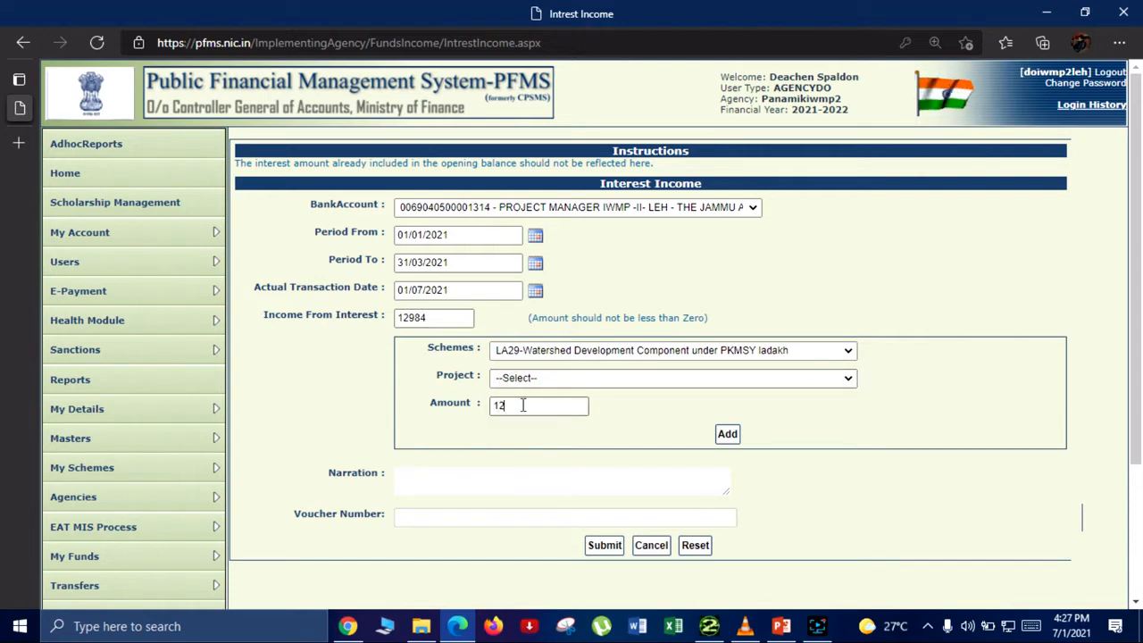
{"action": "type", "text": "984"}
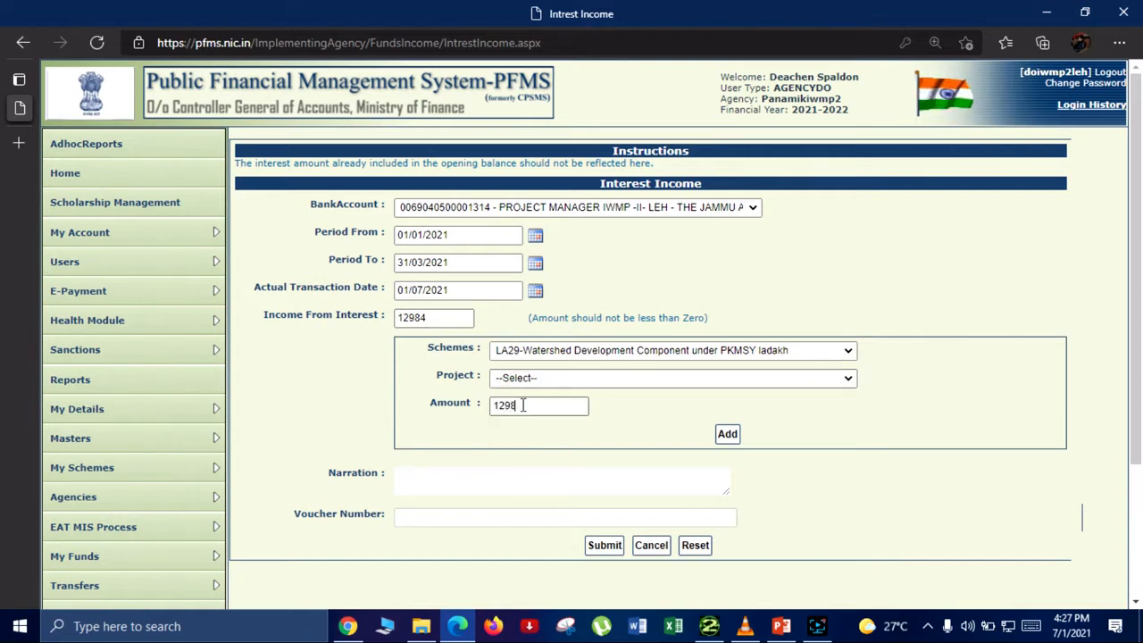
{"action": "key", "text": "Return"}
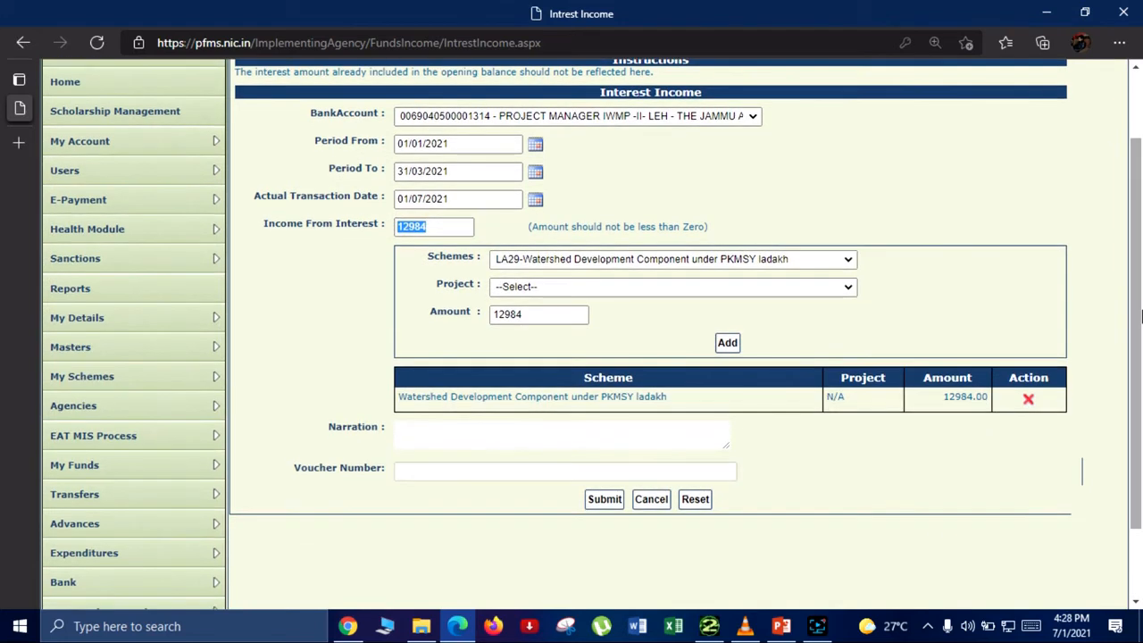
Step: Enter the narration "Interest income from 01 Jan to 31 March", submit the interest income entry and acknowledge the saved transaction
{"action": "left_click", "coordinate": [592, 427]}
{"action": "type", "text": "Interest "}
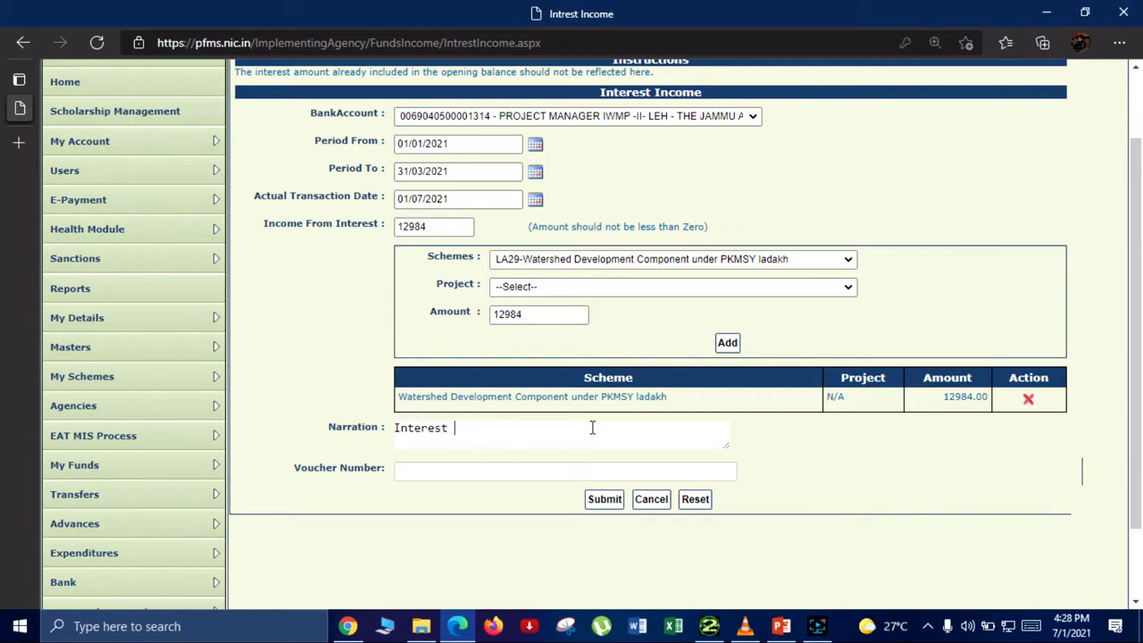
{"action": "type", "text": "income from 01 Jan to 31 Marc"}
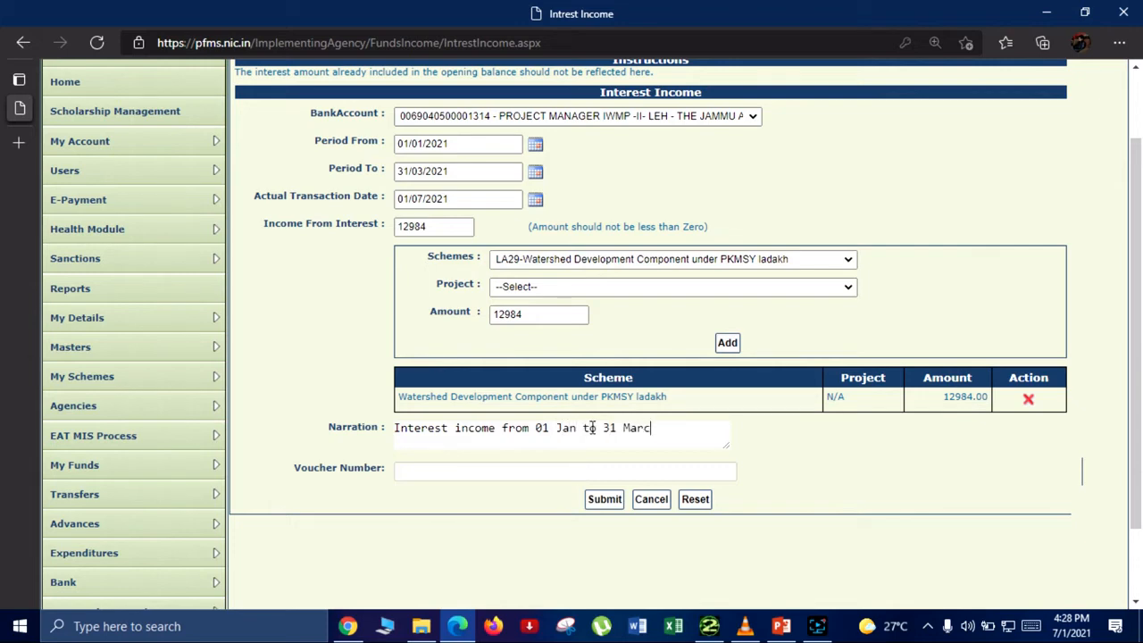
{"action": "type", "text": "h"}
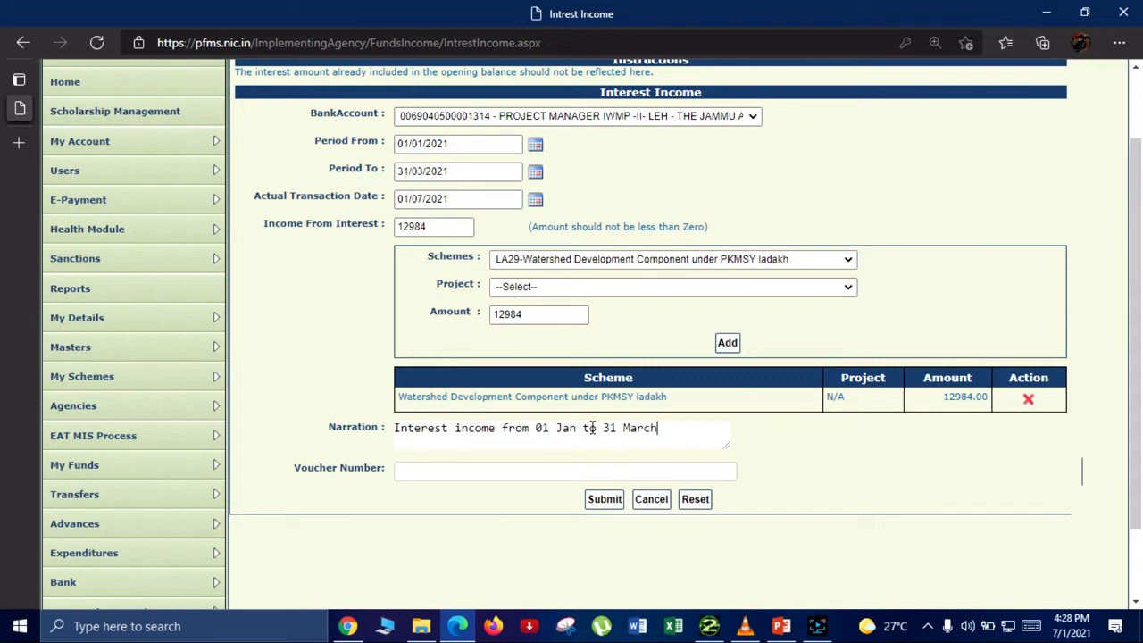
{"action": "left_click", "coordinate": [607, 500]}
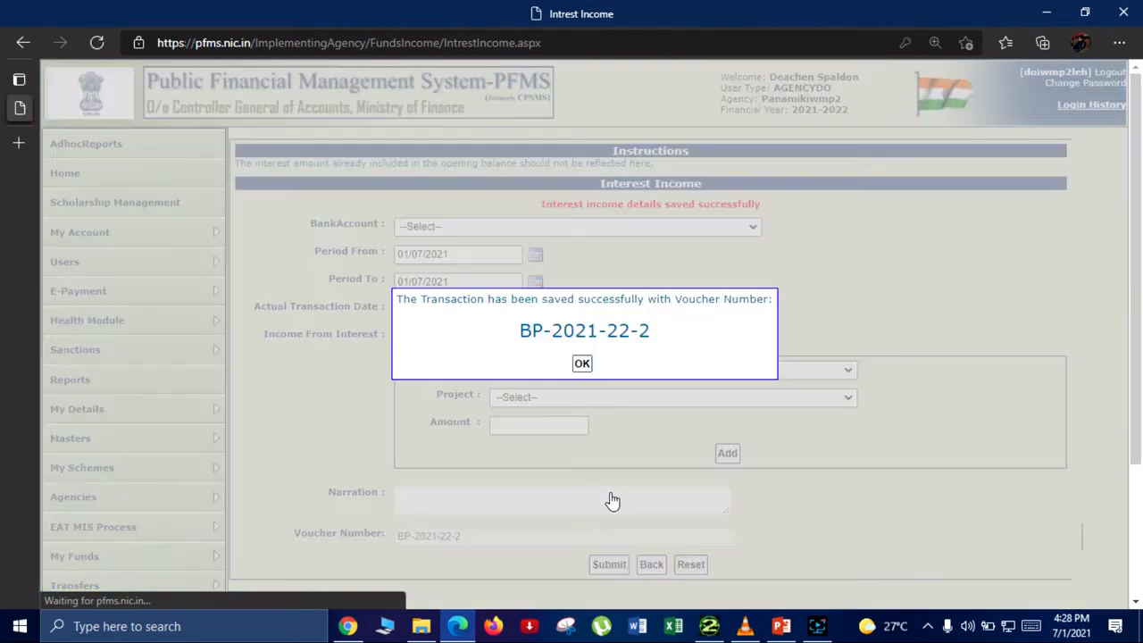
{"action": "left_click", "coordinate": [581, 367]}
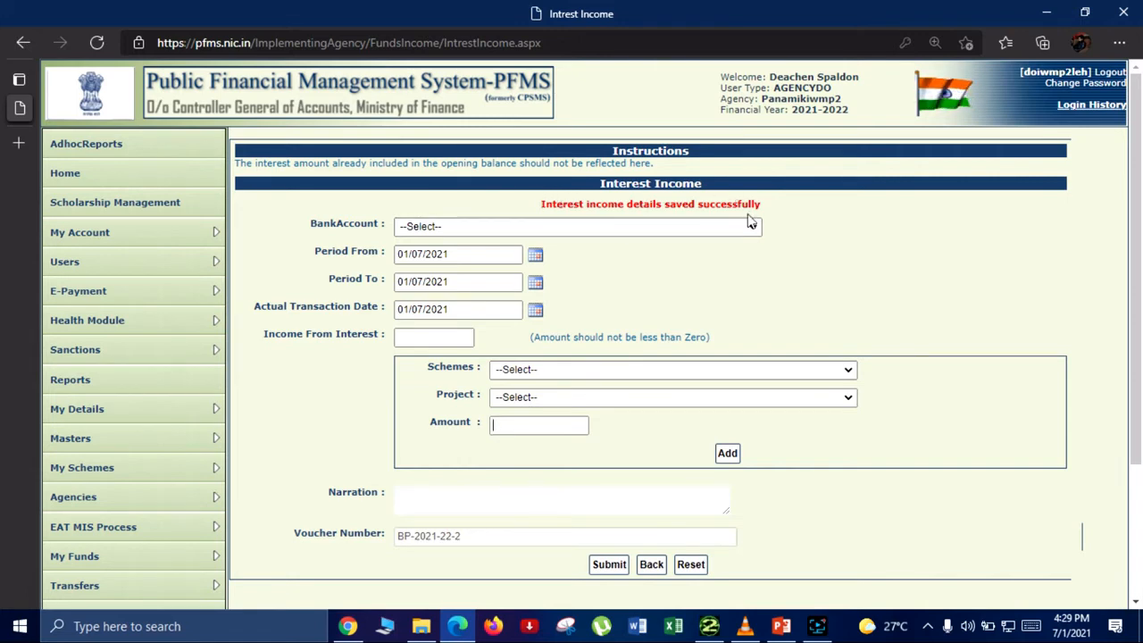
Step: Leave the blank interest income form and open the agency's list of interest income entries under My Funds
{"action": "left_click", "coordinate": [751, 223]}
{"action": "scroll", "coordinate": [314, 284], "scroll_direction": "down", "scroll_amount": 2}
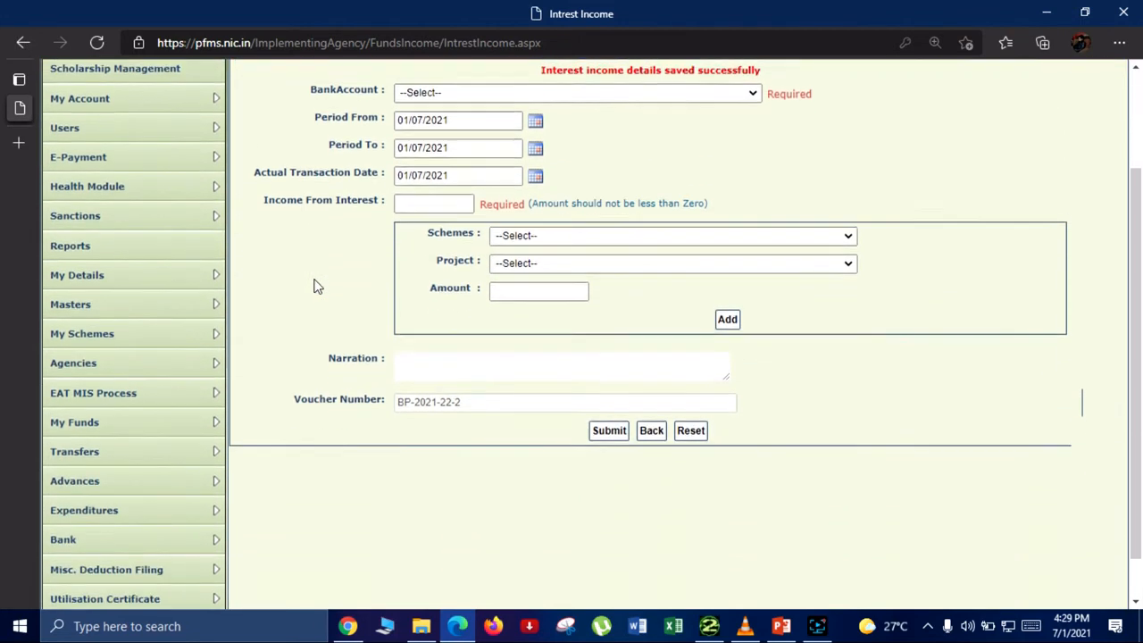
{"action": "mouse_move", "coordinate": [145, 361]}
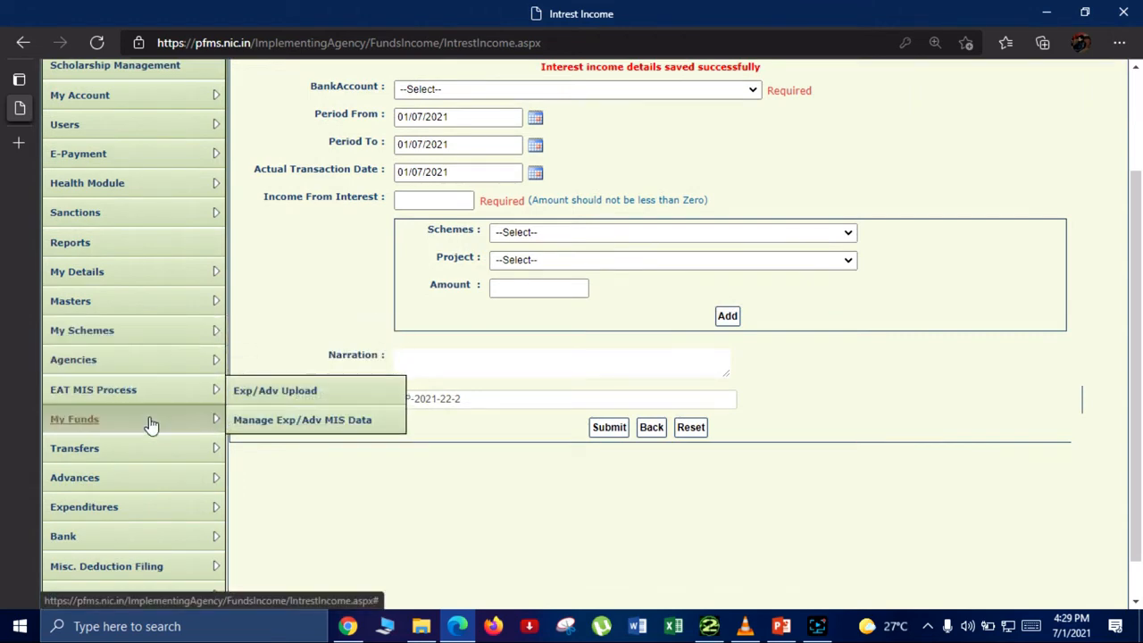
{"action": "mouse_move", "coordinate": [152, 423]}
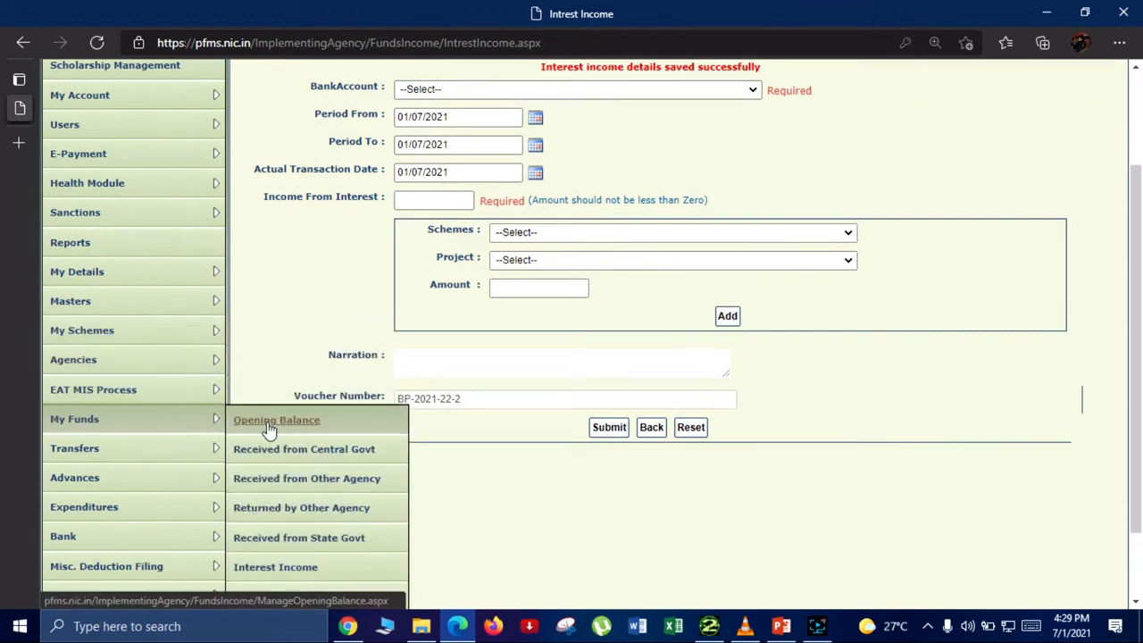
{"action": "left_click", "coordinate": [302, 564]}
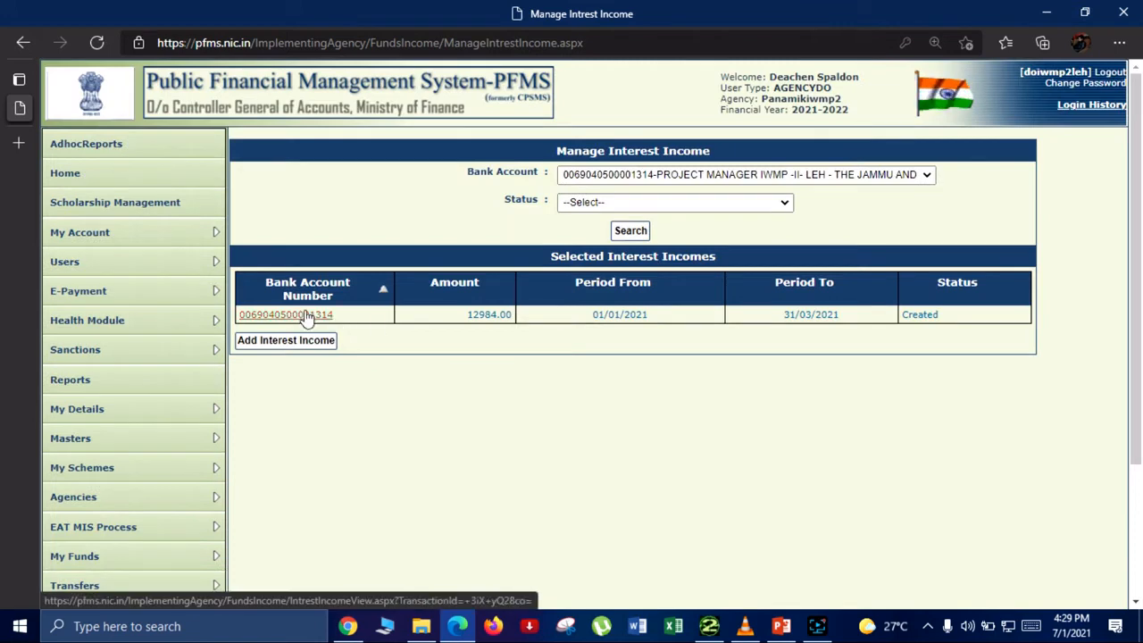
Step: Open the created interest income entry for 01/01/2021 to 31/03/2021 and submit it for approval
{"action": "left_click", "coordinate": [304, 316]}
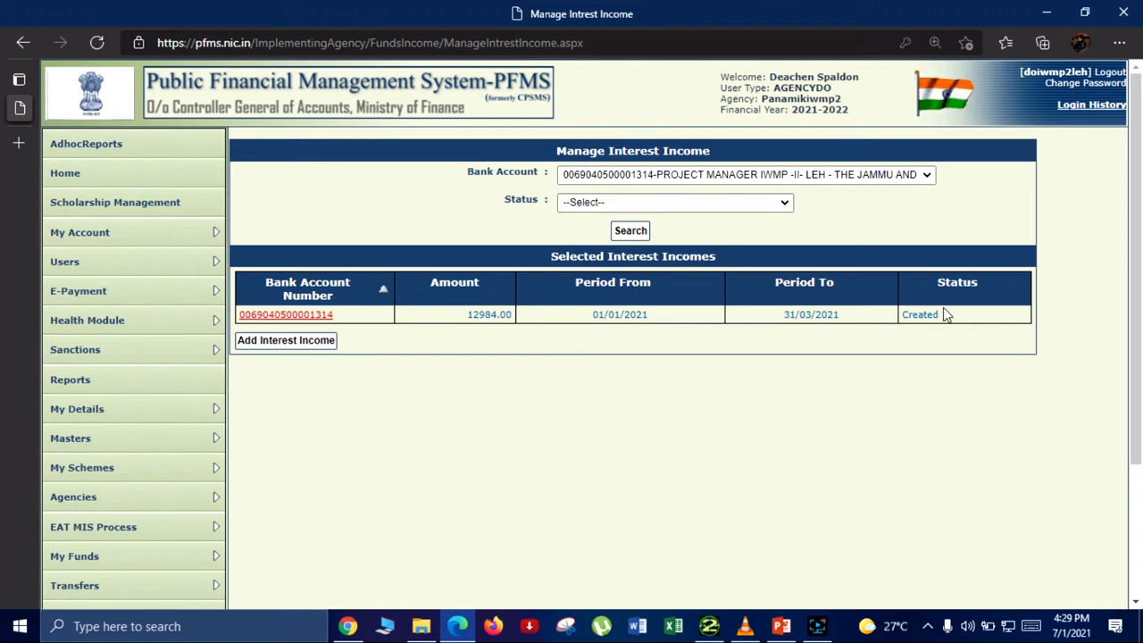
{"action": "left_click", "coordinate": [313, 318]}
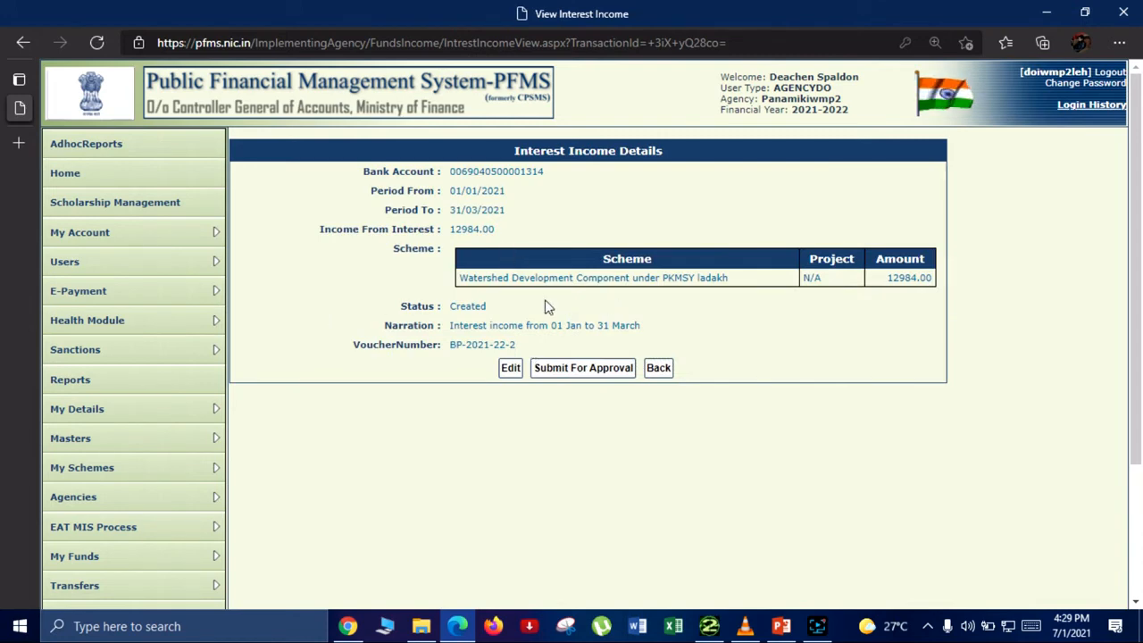
{"action": "left_click", "coordinate": [555, 372]}
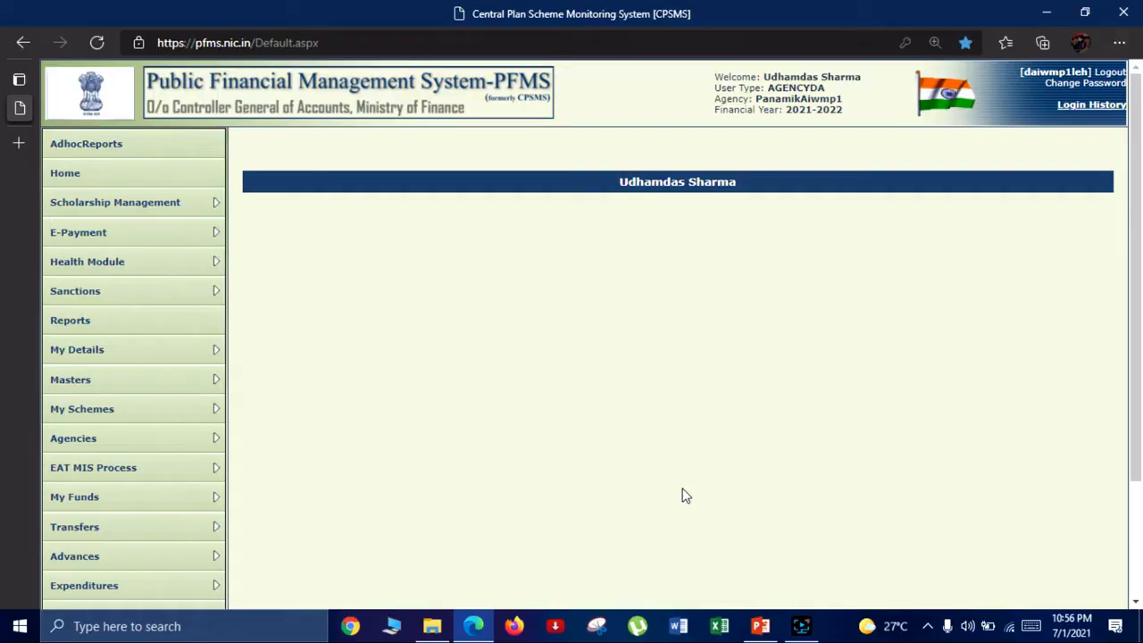
Step: Check the user type of the account signed in for approving the entry
{"action": "scroll", "coordinate": [685, 497], "scroll_direction": "down", "scroll_amount": 1}
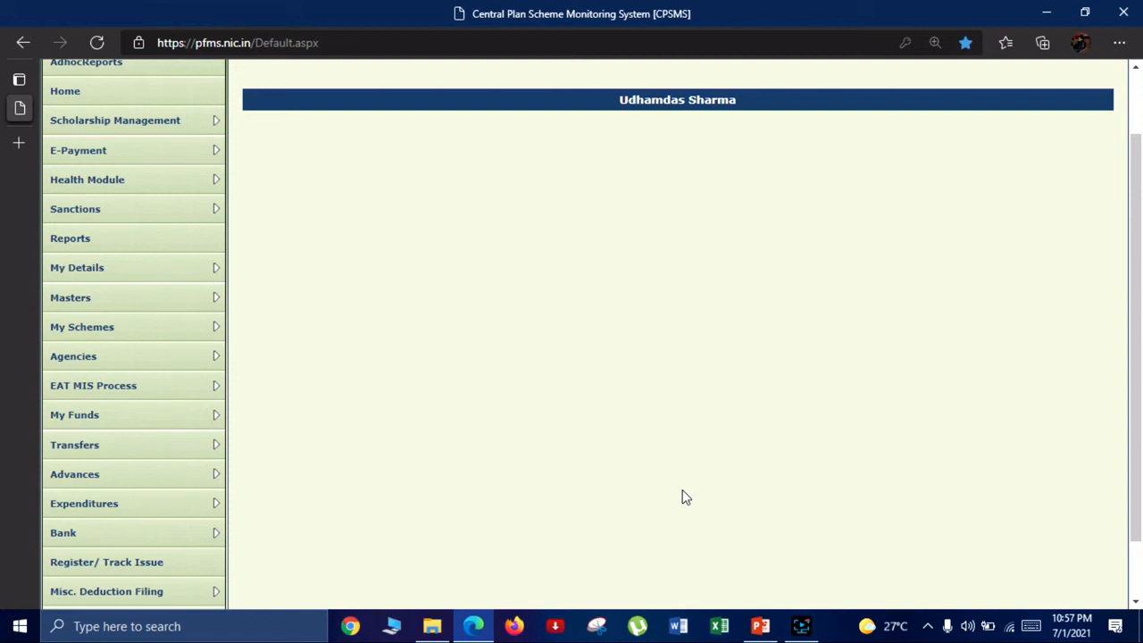
{"action": "scroll", "coordinate": [684, 492], "scroll_direction": "up", "scroll_amount": 2}
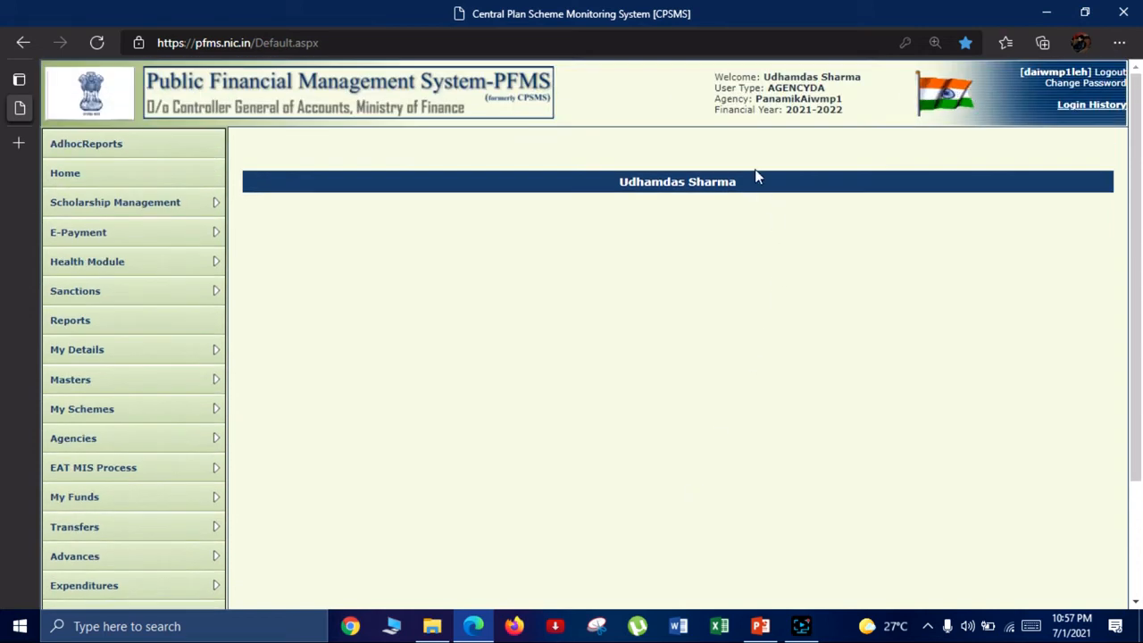
{"action": "mouse_move", "coordinate": [771, 95]}
{"action": "left_mouse_down"}
{"action": "mouse_move", "coordinate": [823, 98]}
{"action": "mouse_move", "coordinate": [767, 88]}
{"action": "left_mouse_up"}
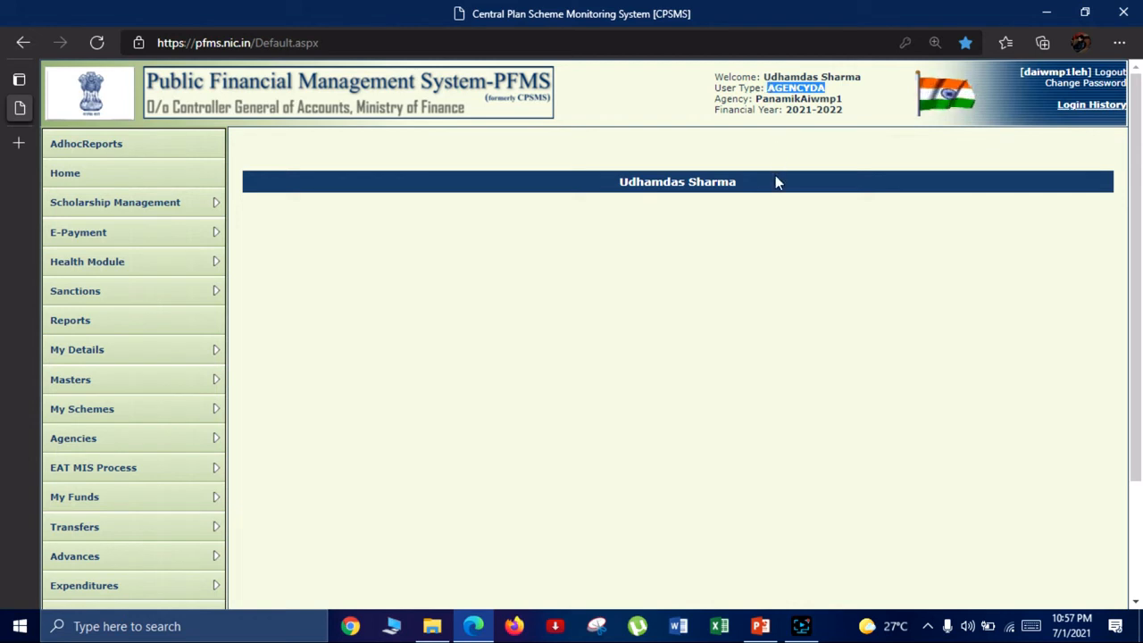
Step: Open the list of interest income entries under My Funds in the data approver account
{"action": "scroll", "coordinate": [732, 263], "scroll_direction": "down", "scroll_amount": 1}
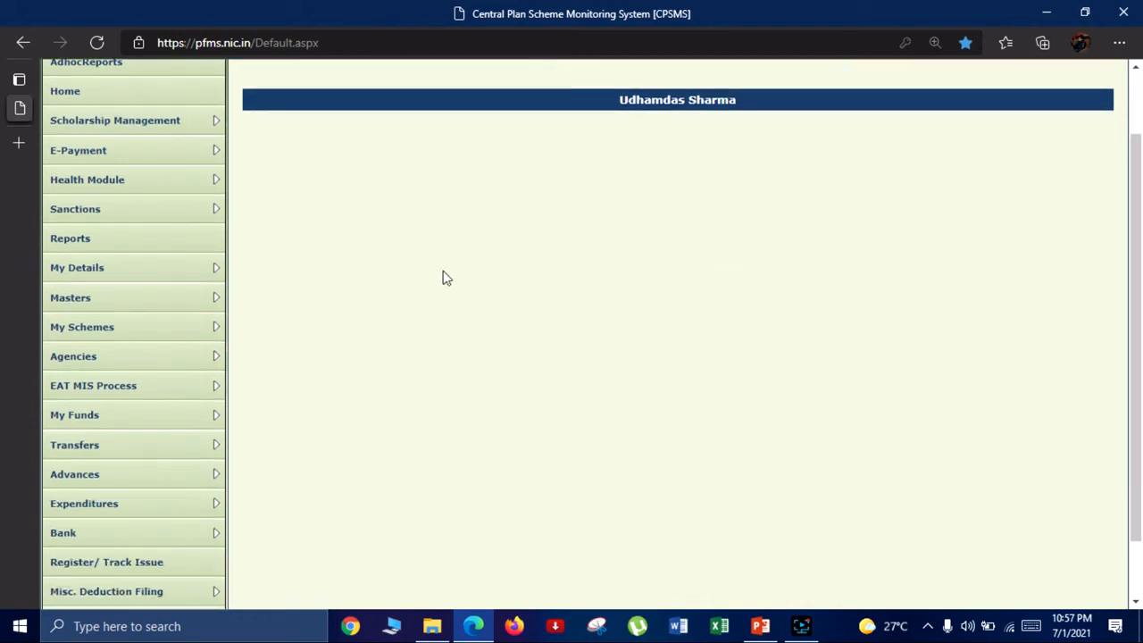
{"action": "mouse_move", "coordinate": [164, 371]}
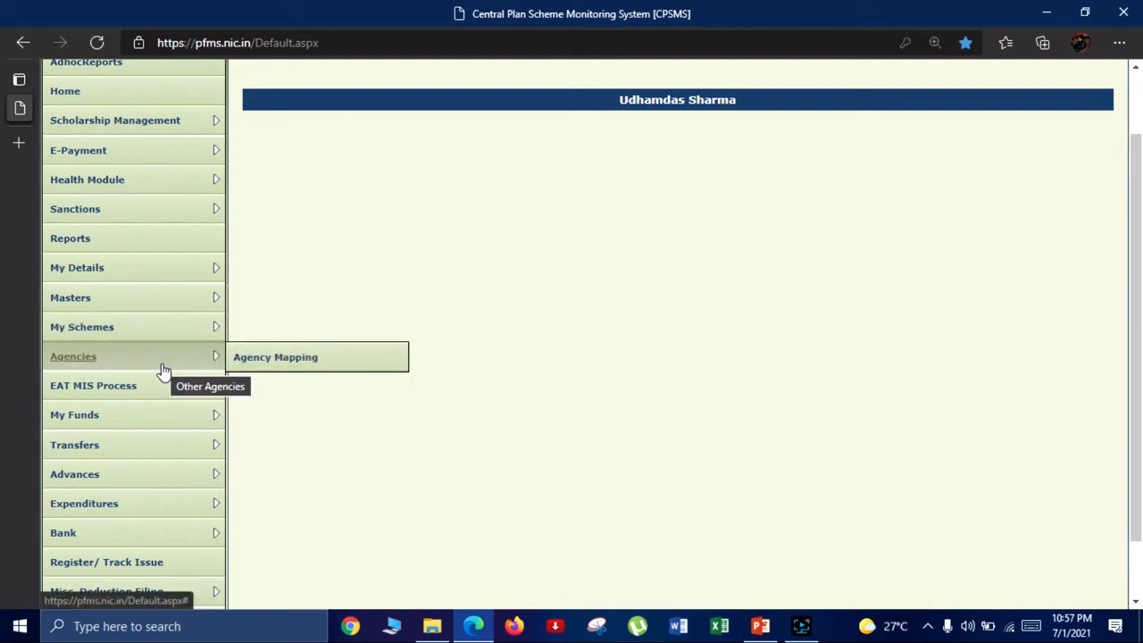
{"action": "mouse_move", "coordinate": [161, 419]}
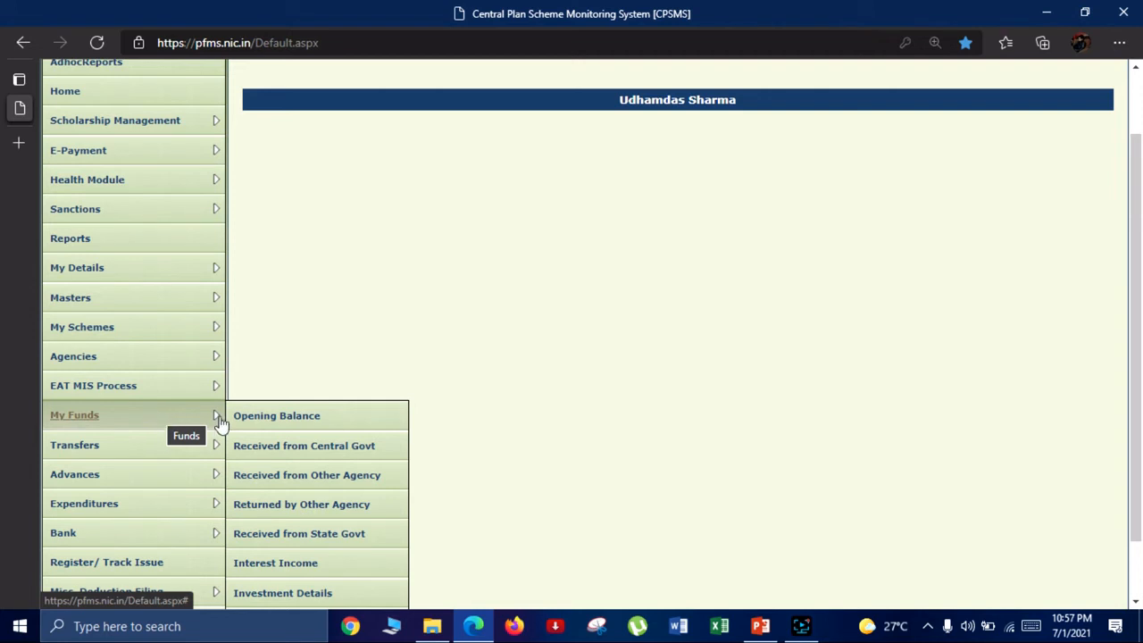
{"action": "left_click", "coordinate": [274, 563]}
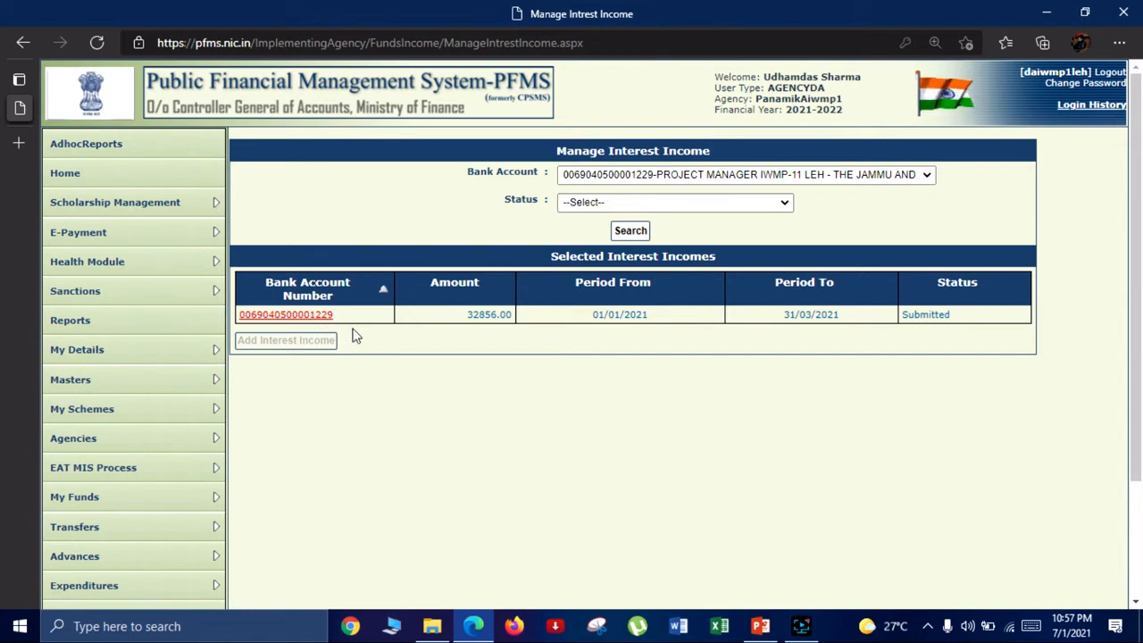
Step: Open the submitted interest income entry and approve it with the remark "Interest 1/01/2021 to 31/03/2021"
{"action": "left_click", "coordinate": [283, 316]}
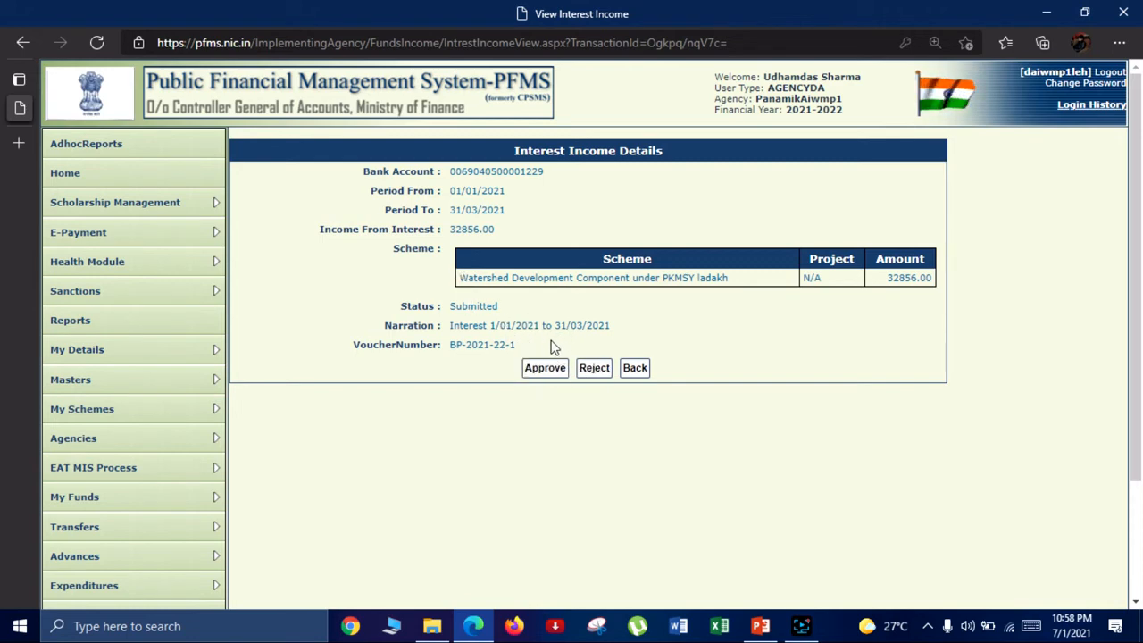
{"action": "left_click", "coordinate": [546, 373]}
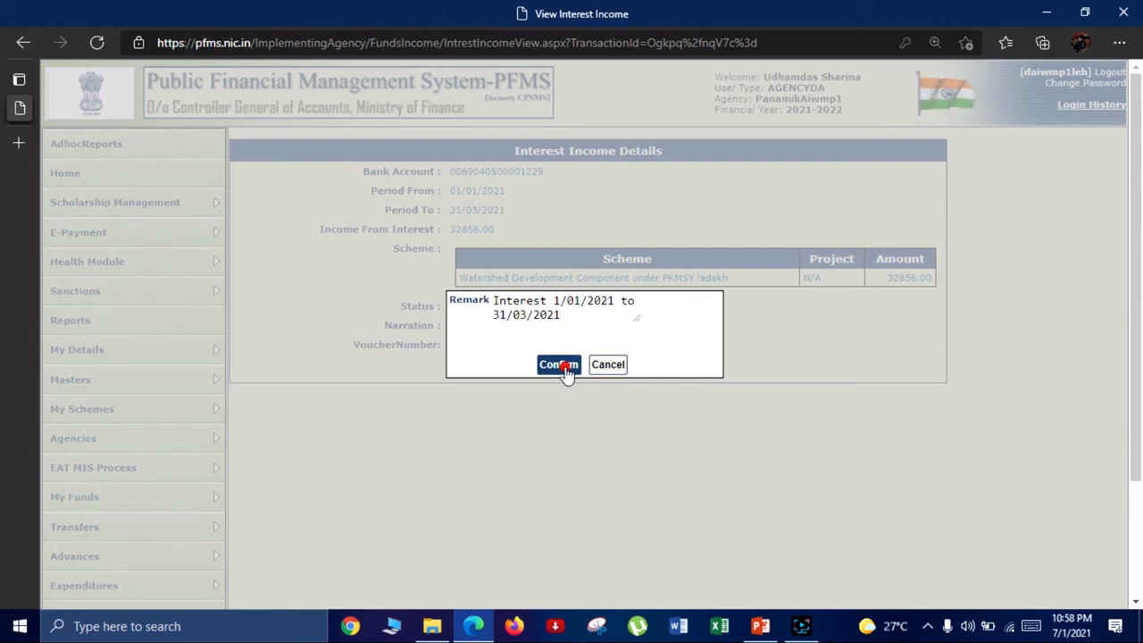
{"action": "left_click", "coordinate": [560, 366]}
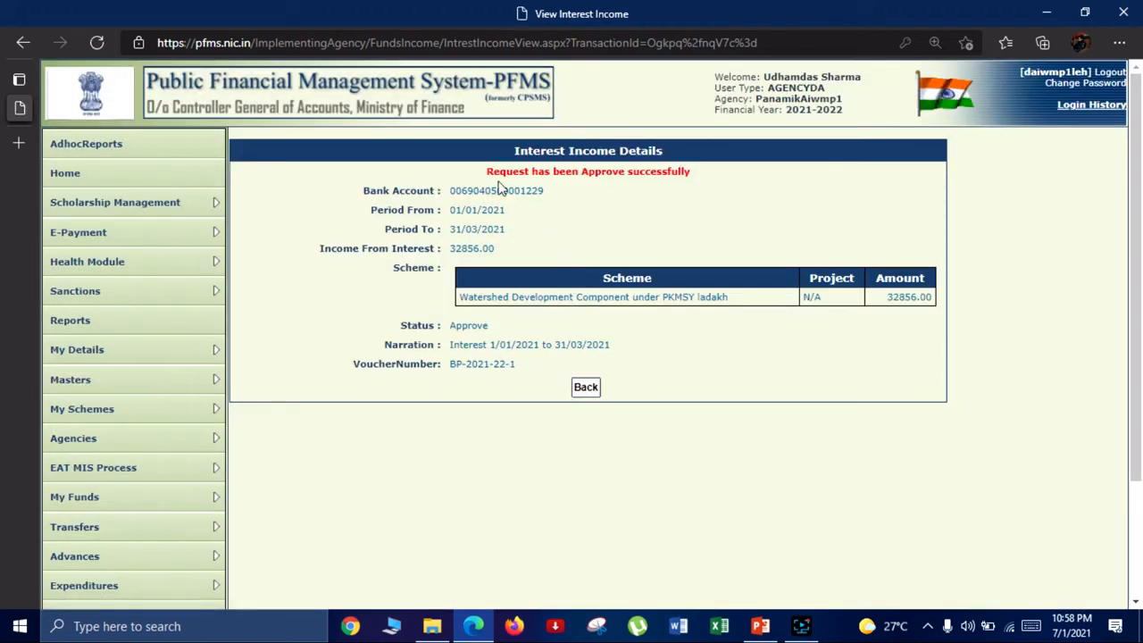
{"action": "left_click_drag", "start_coordinate": [481, 171], "coordinate": [687, 172]}
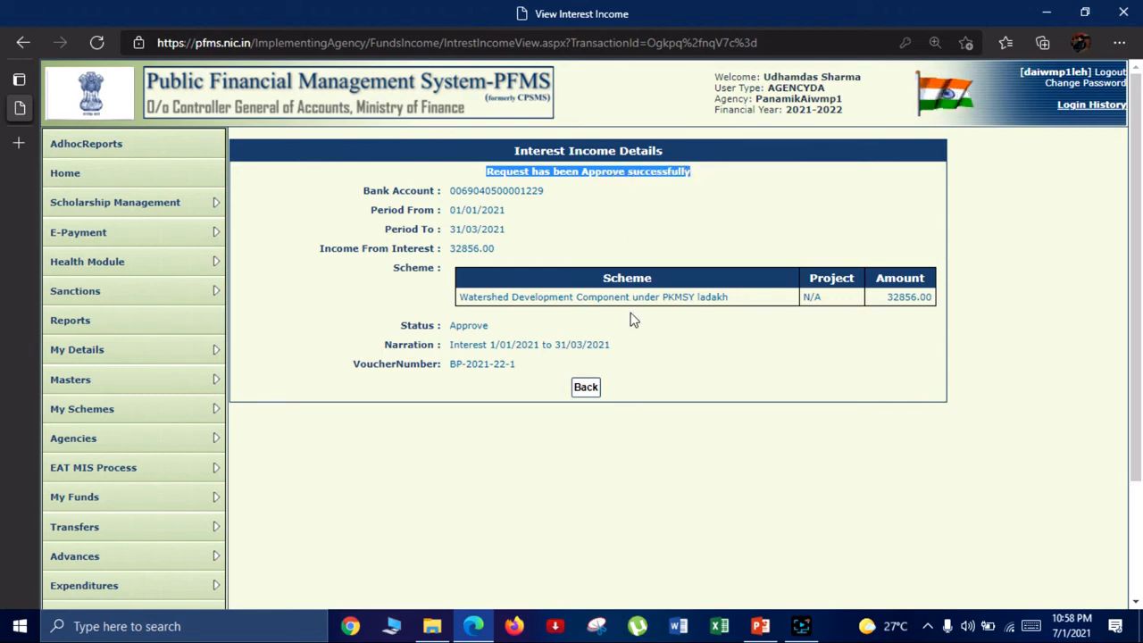
{"action": "left_click", "coordinate": [517, 254]}
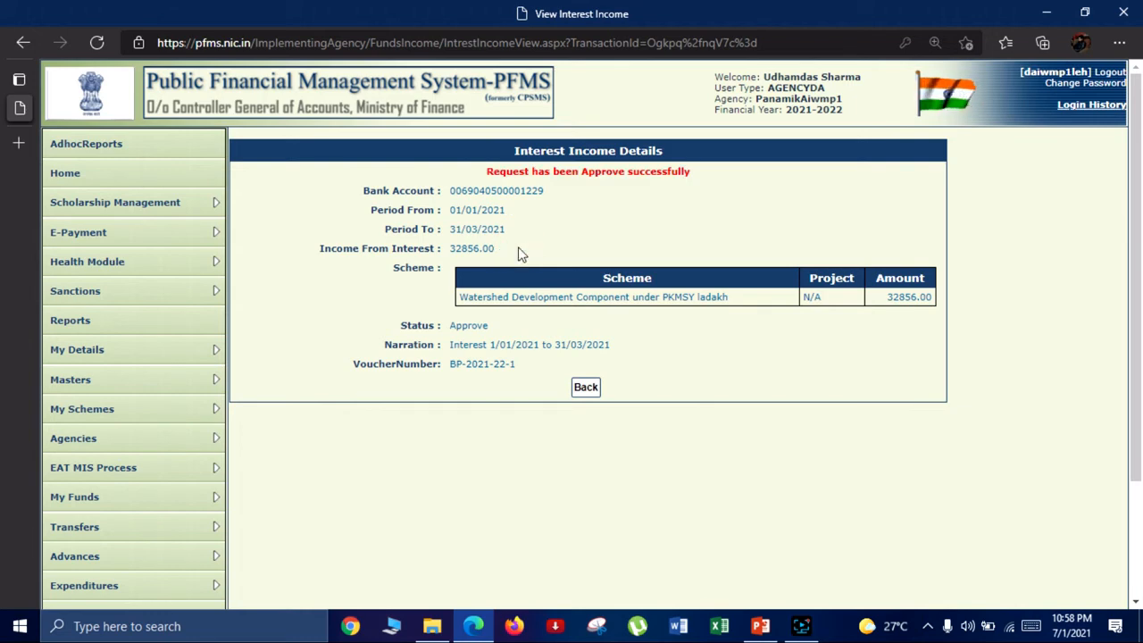